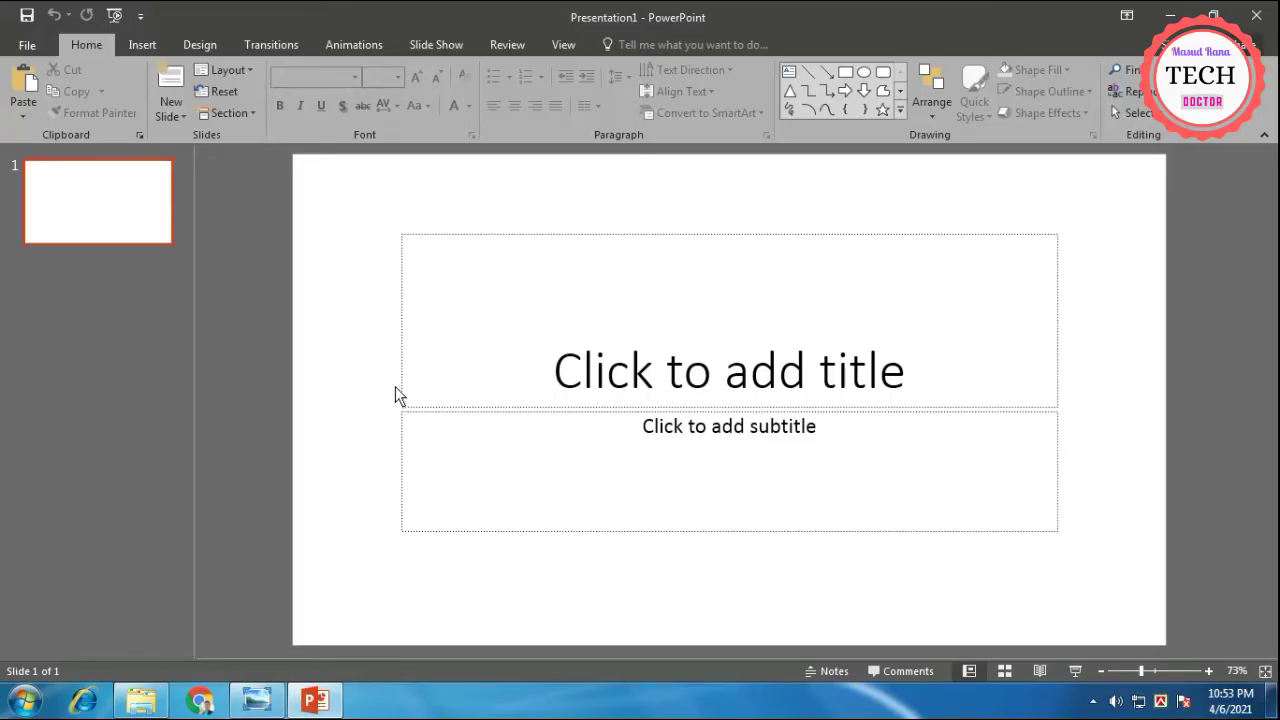
Delete the empty title and subtitle placeholders from the slide.
{"action": "left_click", "coordinate": [710, 240]}
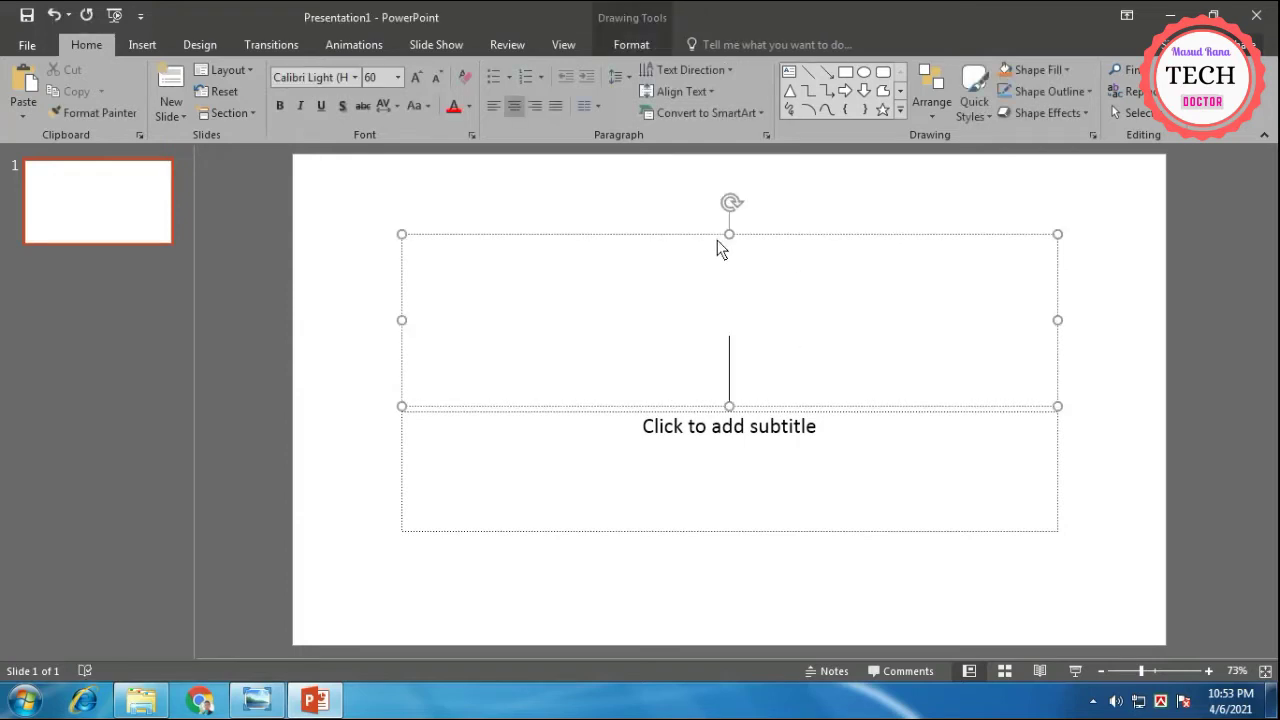
{"action": "key", "text": "Escape"}
{"action": "key", "text": "Delete"}
{"action": "left_click", "coordinate": [740, 424]}
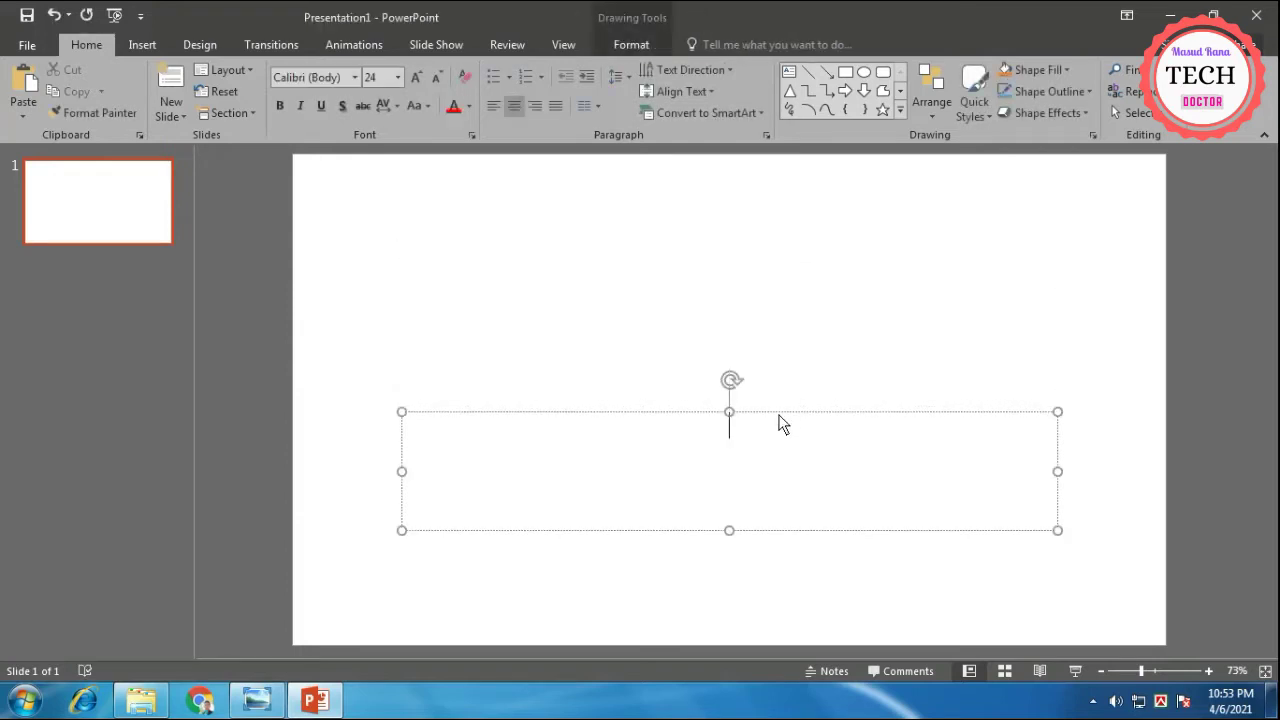
{"action": "key", "text": "Escape"}
{"action": "key", "text": "Delete"}
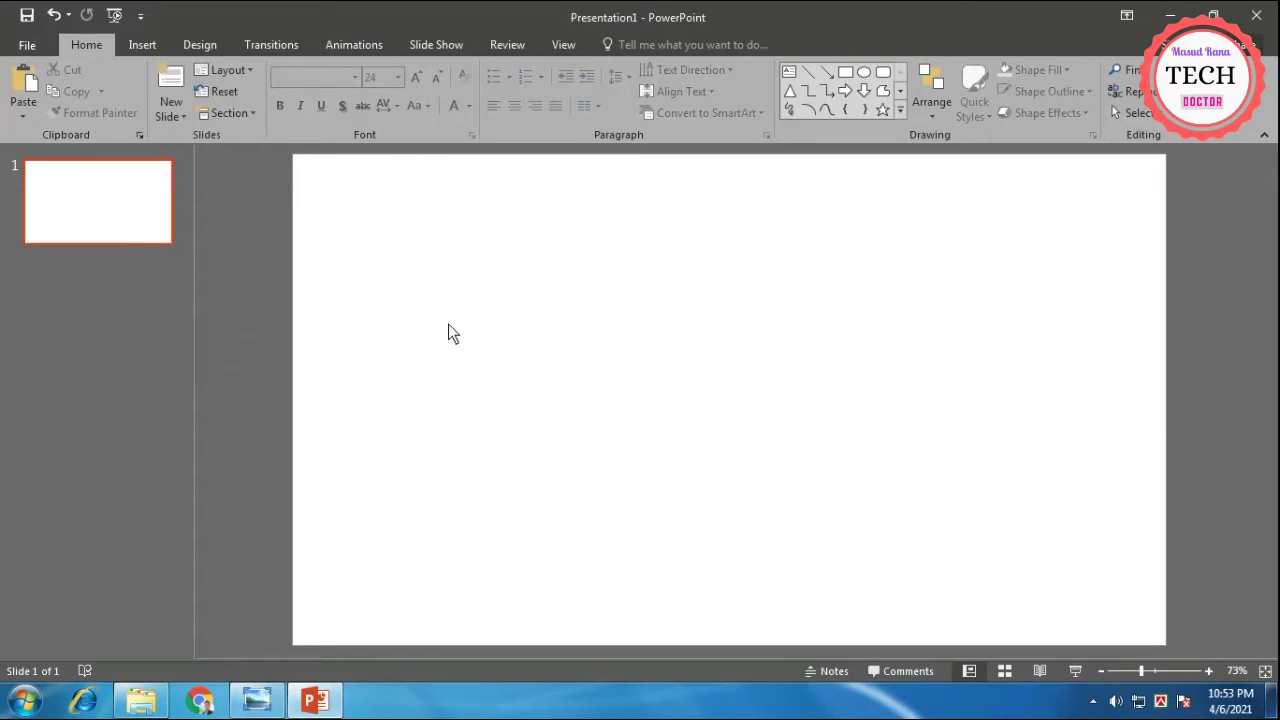
Draw a rectangle near the top of the slide and type Computer MCQ in it.
{"action": "left_click", "coordinate": [145, 45]}
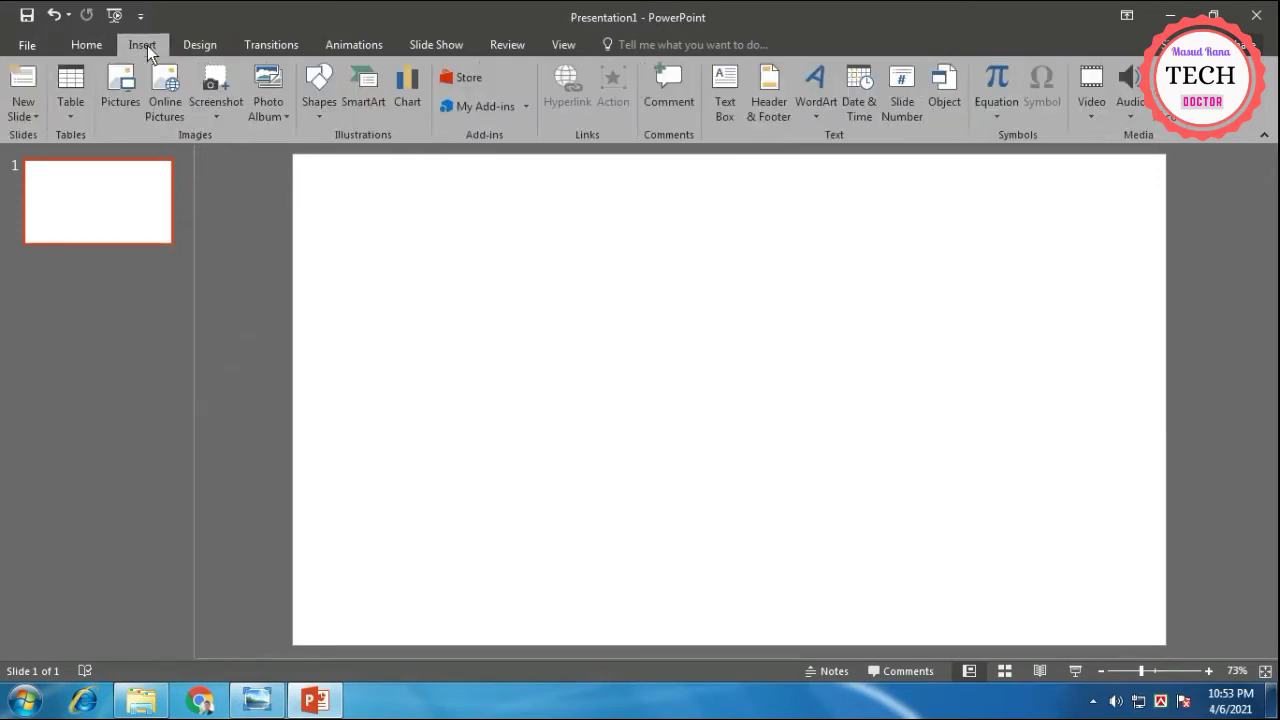
{"action": "left_click", "coordinate": [322, 100]}
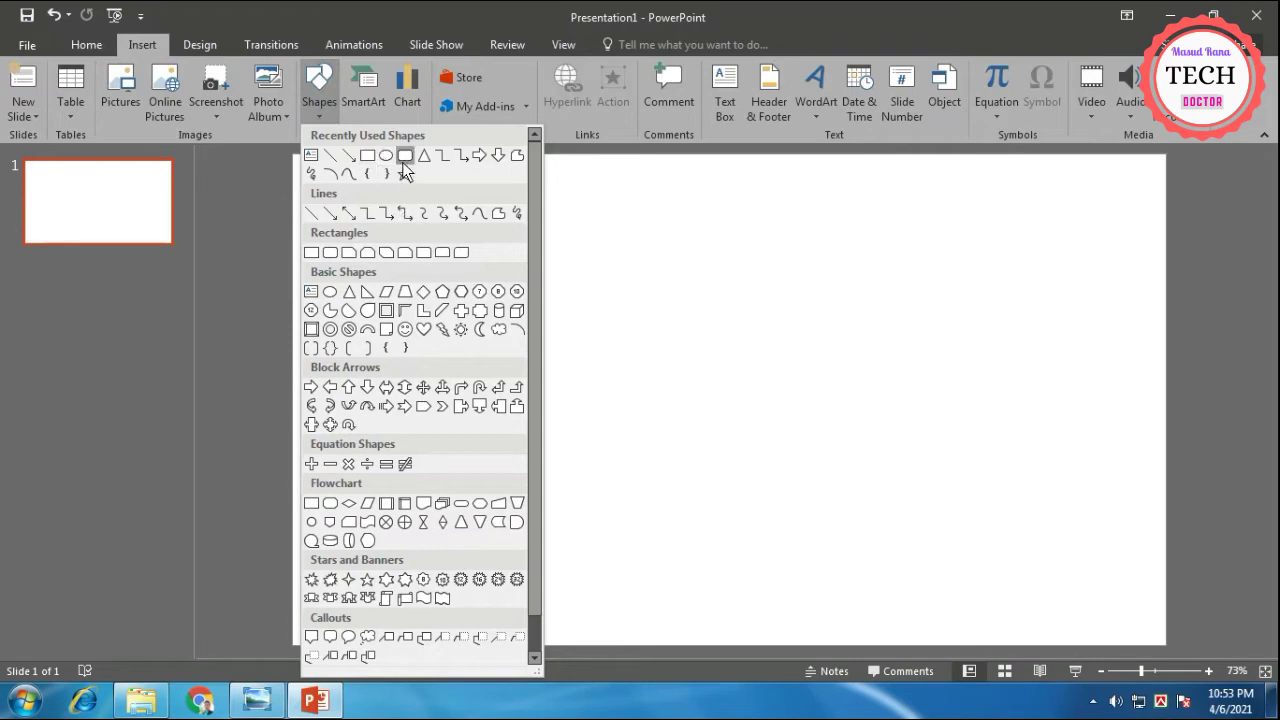
{"action": "left_click", "coordinate": [367, 155]}
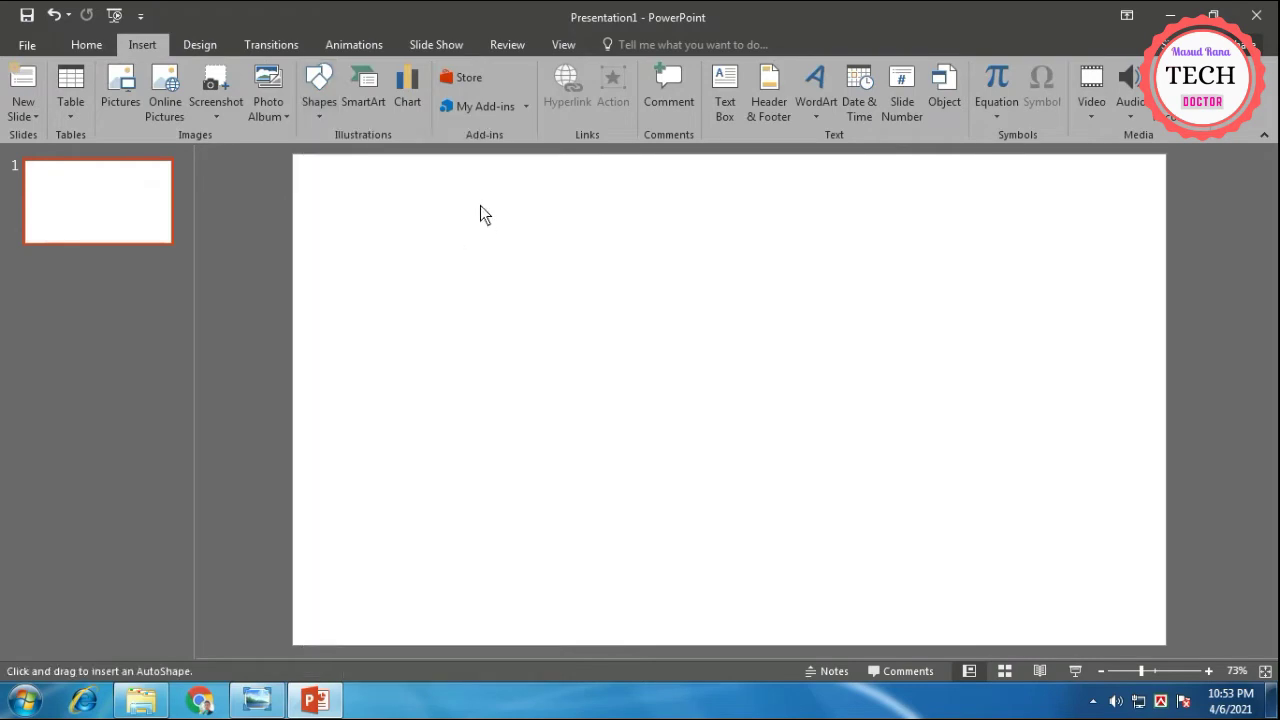
{"action": "mouse_move", "coordinate": [480, 205]}
{"action": "left_mouse_down"}
{"action": "mouse_move", "coordinate": [613, 241]}
{"action": "mouse_move", "coordinate": [838, 270]}
{"action": "left_mouse_up"}
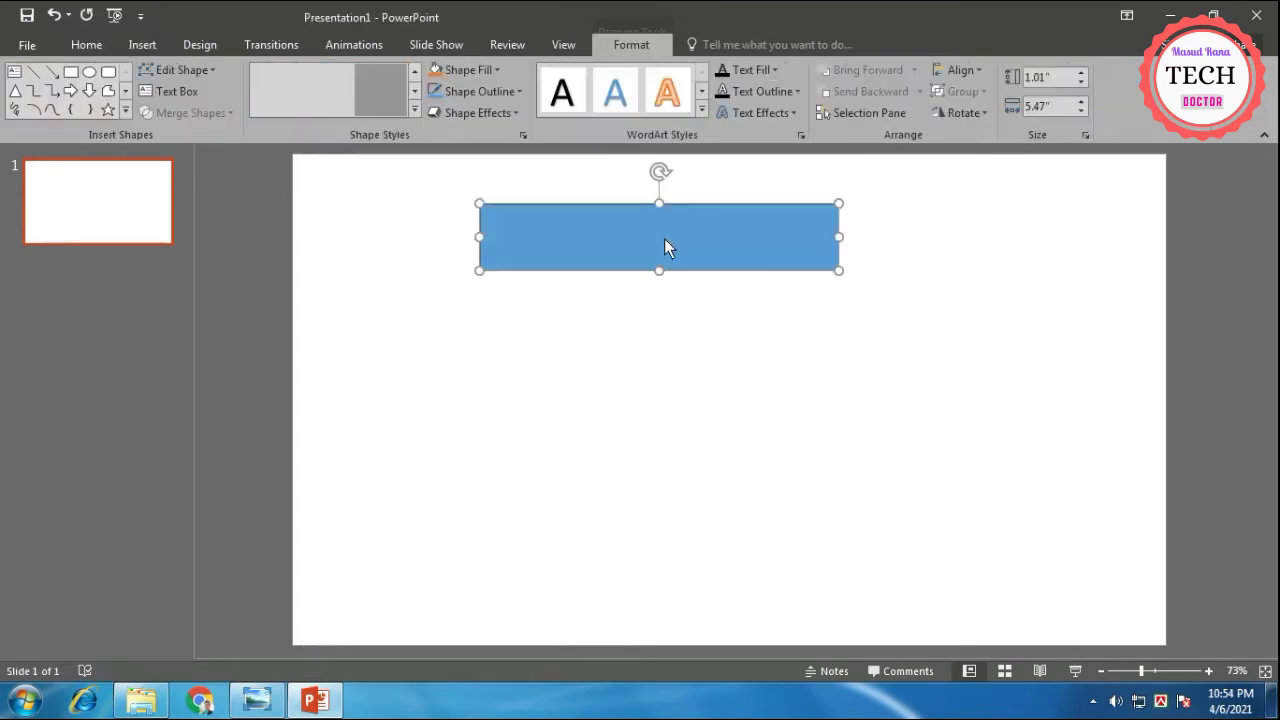
{"action": "type", "text": "cc"}
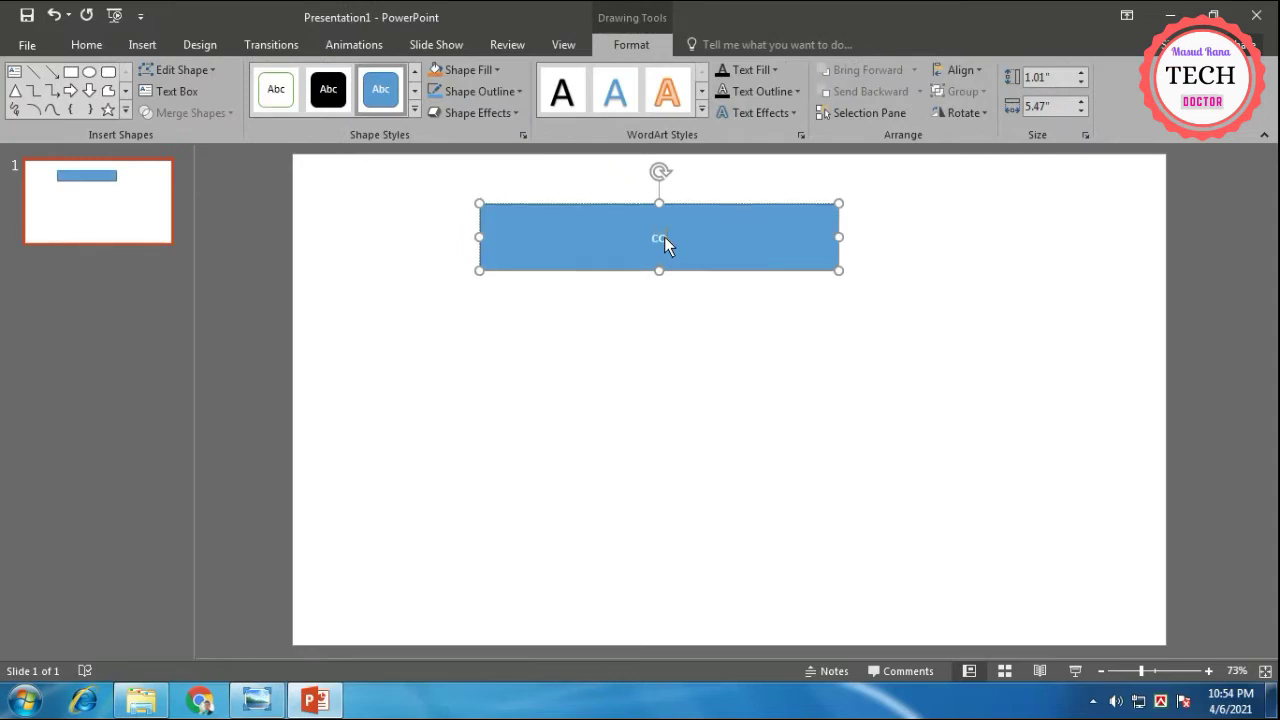
{"action": "type", "text": "M"}
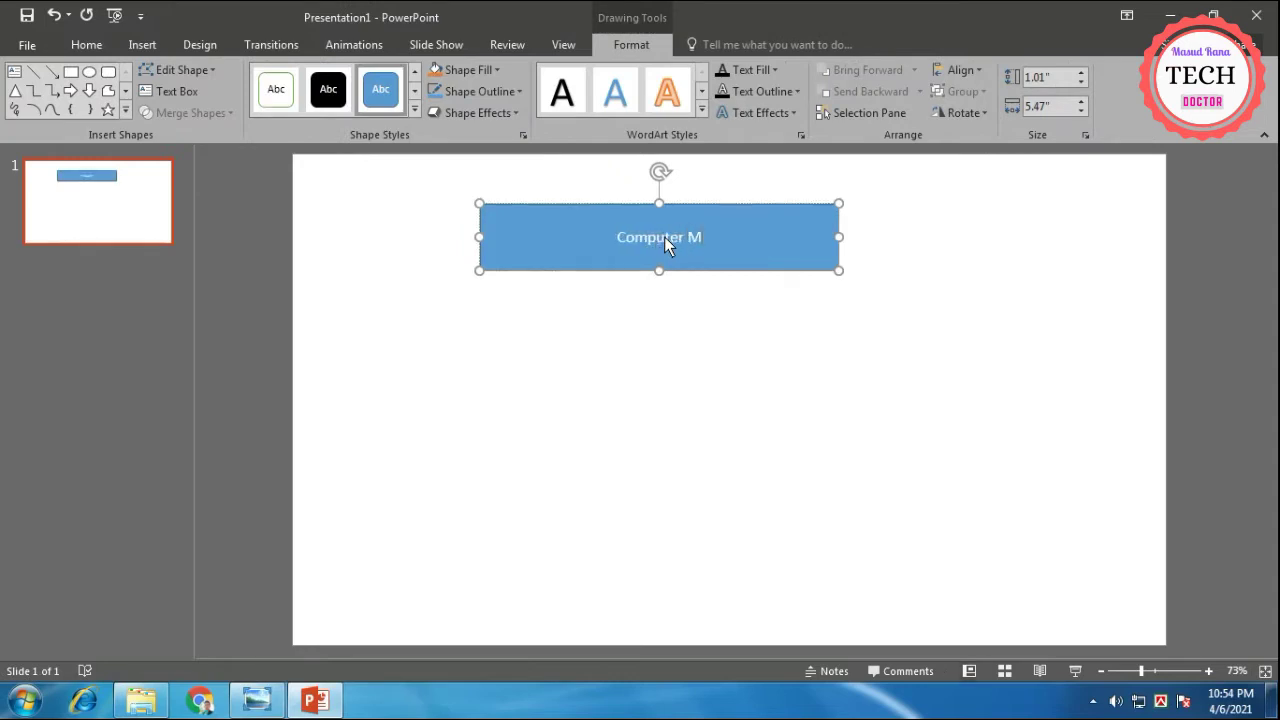
{"action": "type", "text": "CQ"}
Set the Computer MCQ heading text to Aharoni and enlarge it to 44 pt.
{"action": "left_click_drag", "start_coordinate": [712, 239], "coordinate": [608, 240]}
{"action": "left_click", "coordinate": [86, 45]}
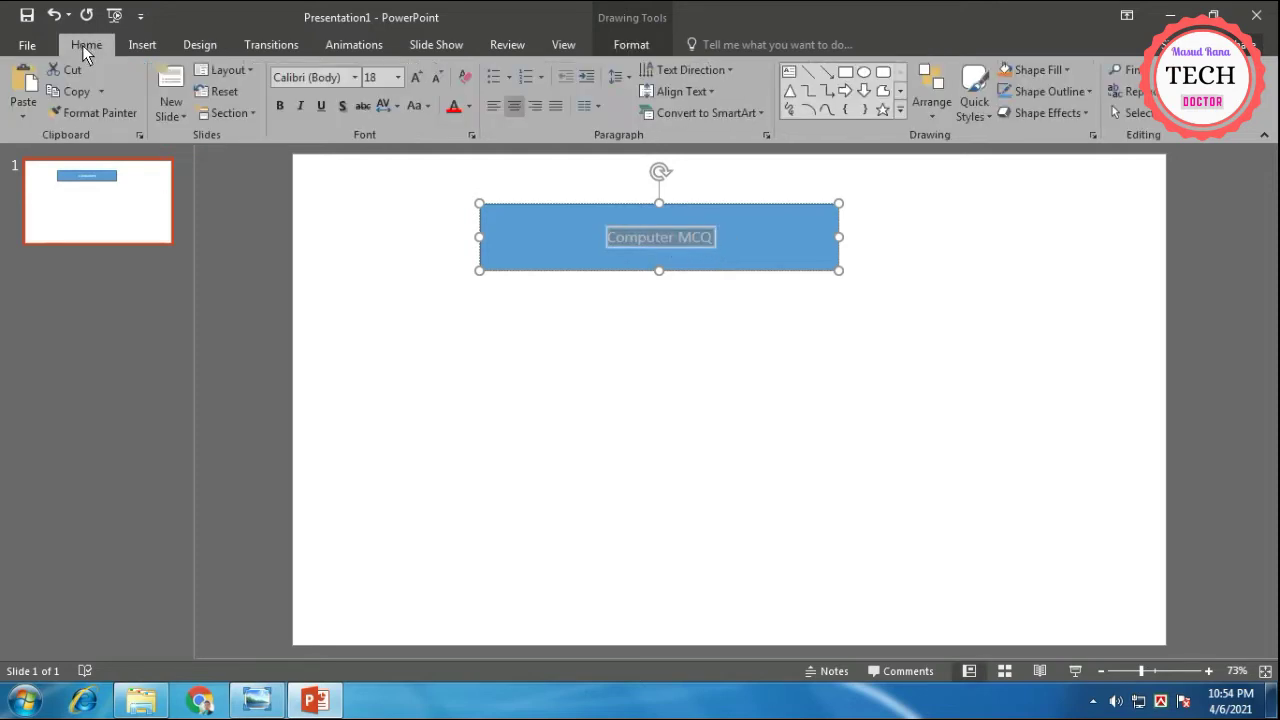
{"action": "left_click", "coordinate": [355, 77]}
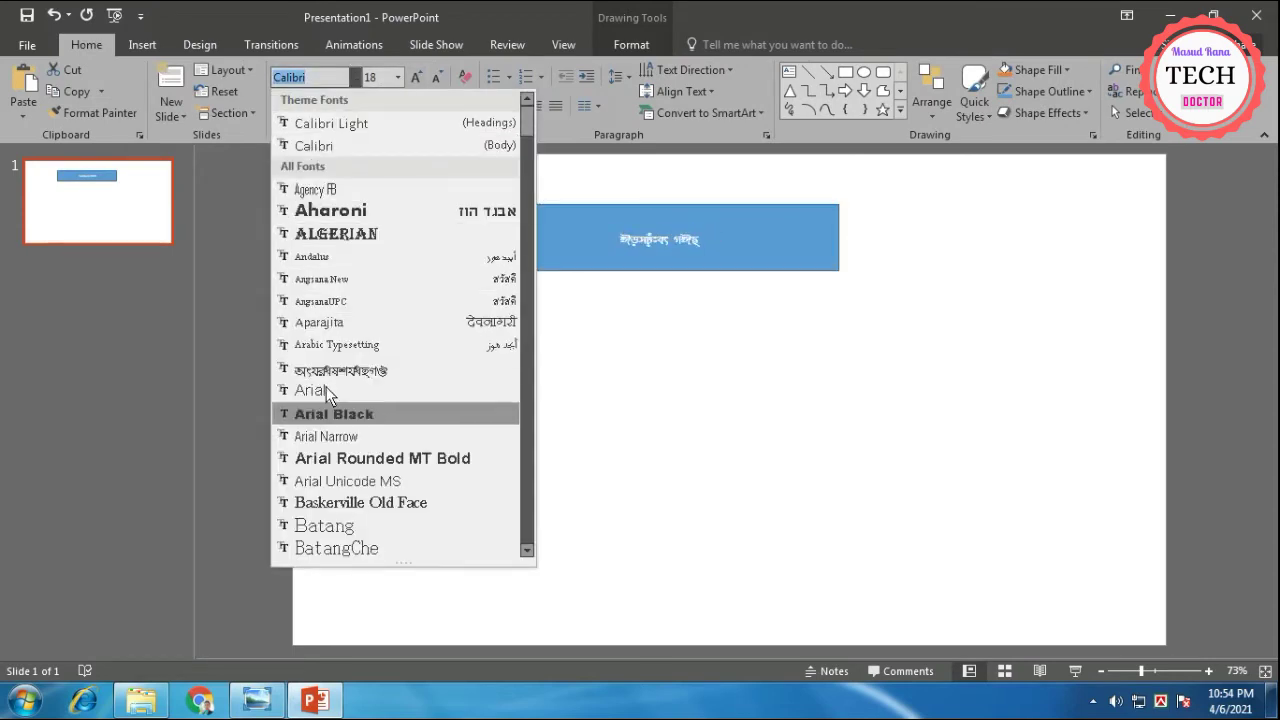
{"action": "left_click", "coordinate": [343, 209]}
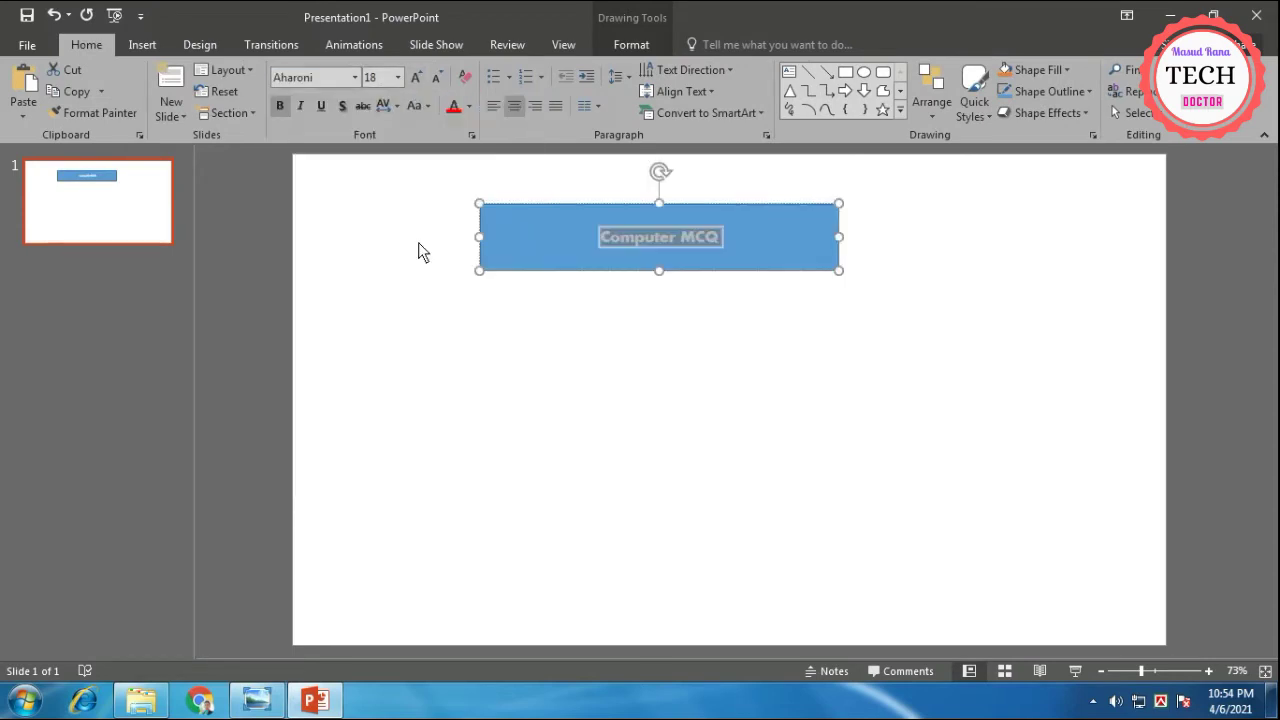
{"action": "left_click", "coordinate": [417, 77]}
{"action": "left_click", "coordinate": [417, 77]}
{"action": "left_click", "coordinate": [417, 77]}
{"action": "left_click", "coordinate": [417, 77]}
{"action": "left_click", "coordinate": [417, 77]}
{"action": "left_click", "coordinate": [417, 77]}
{"action": "left_click", "coordinate": [417, 77]}
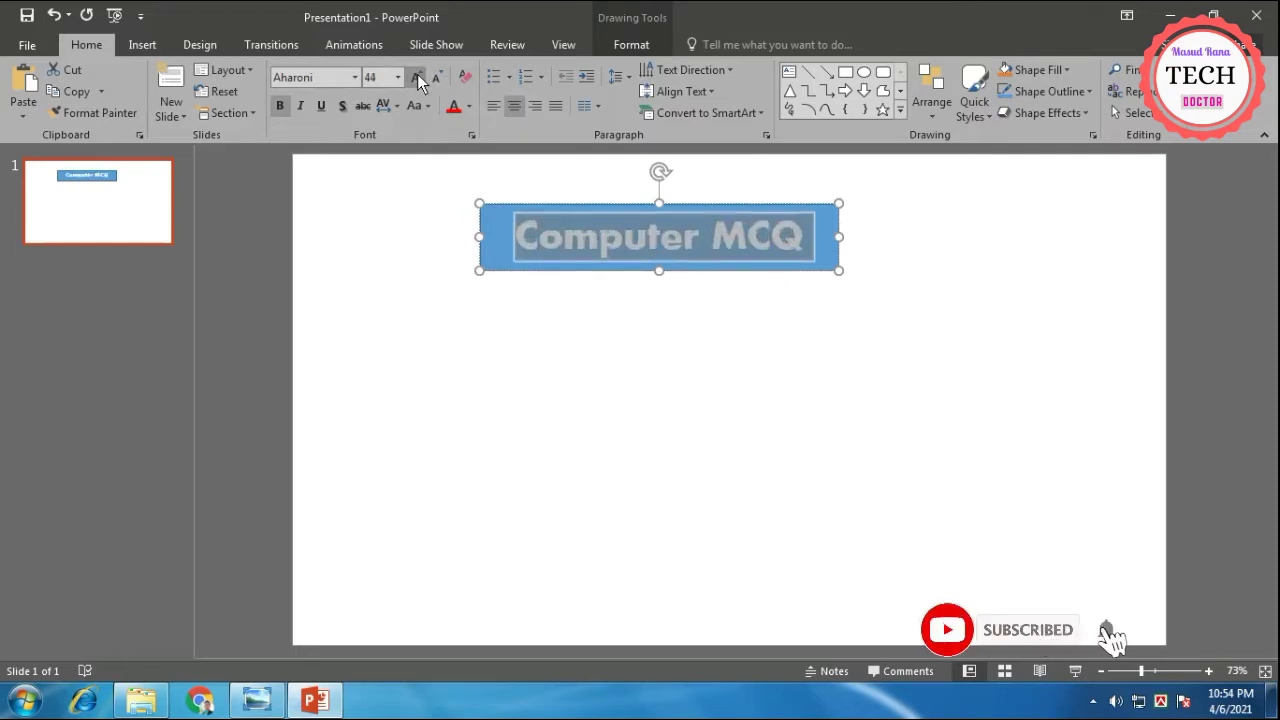
{"action": "left_click", "coordinate": [676, 397]}
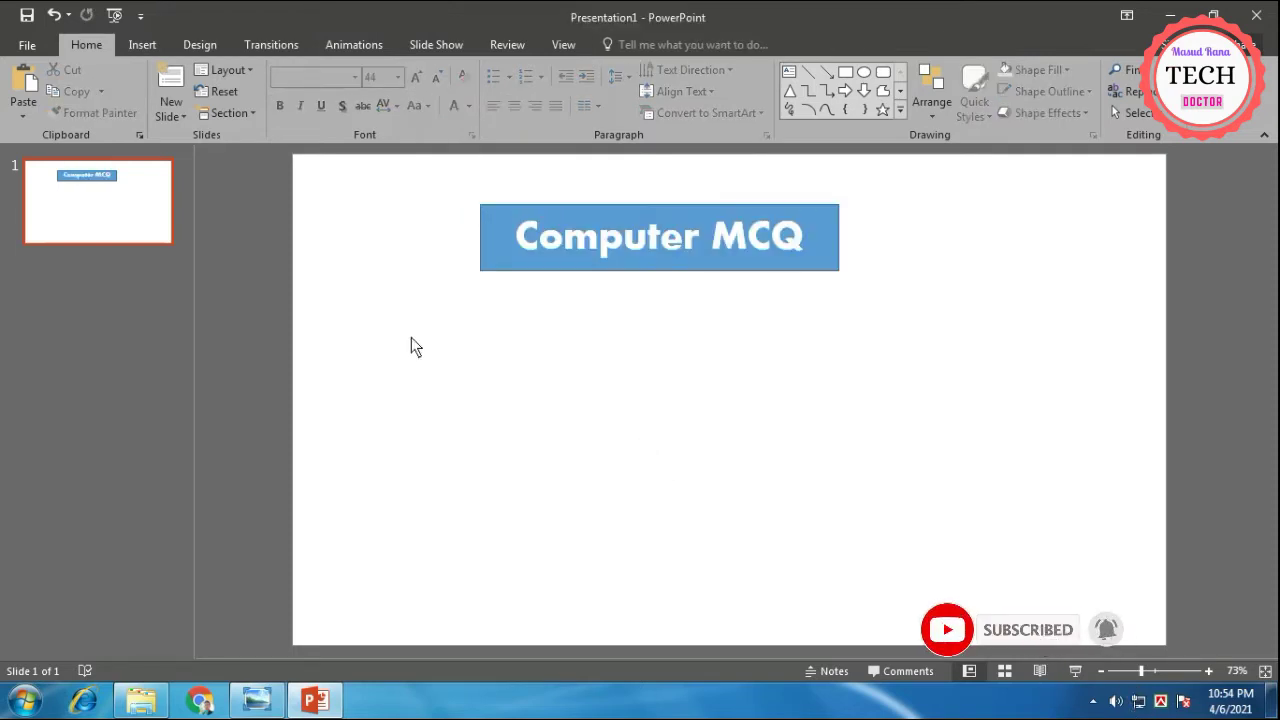
{"action": "left_click", "coordinate": [143, 45]}
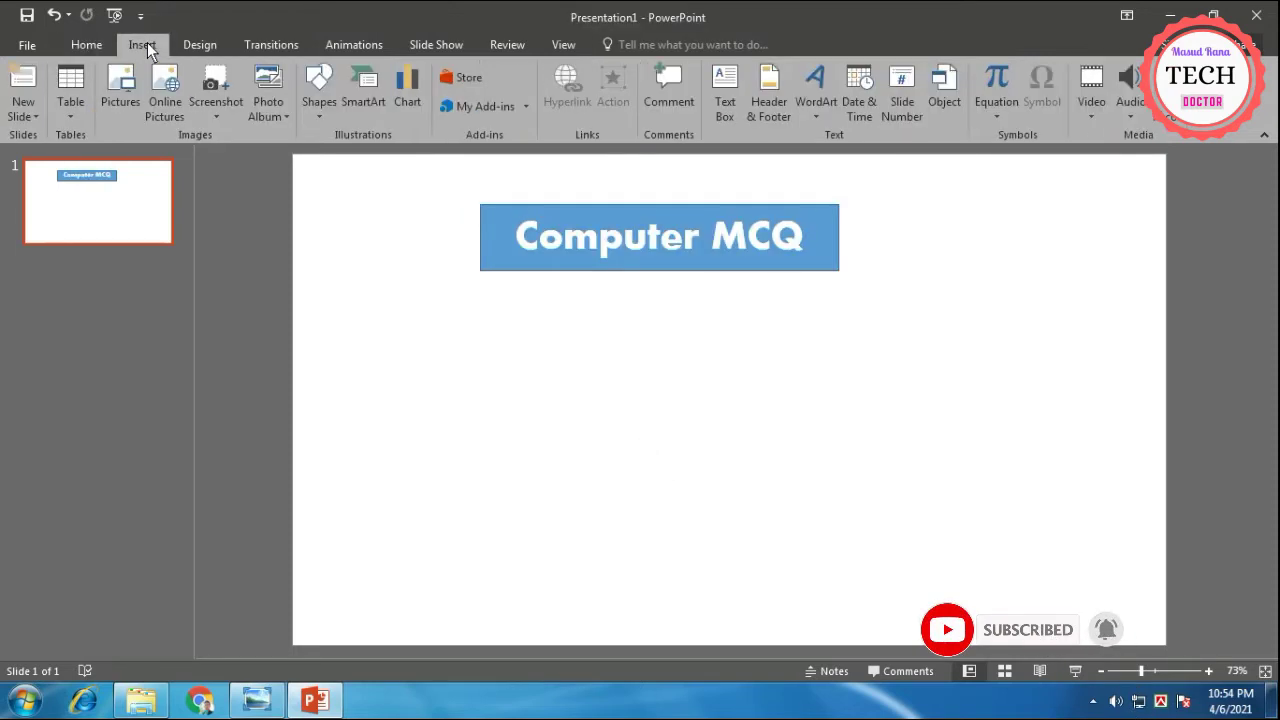
Draw a rounded box below the heading reading 'A computer works on a _____ number system'.
{"action": "left_click", "coordinate": [330, 116]}
{"action": "left_click", "coordinate": [405, 156]}
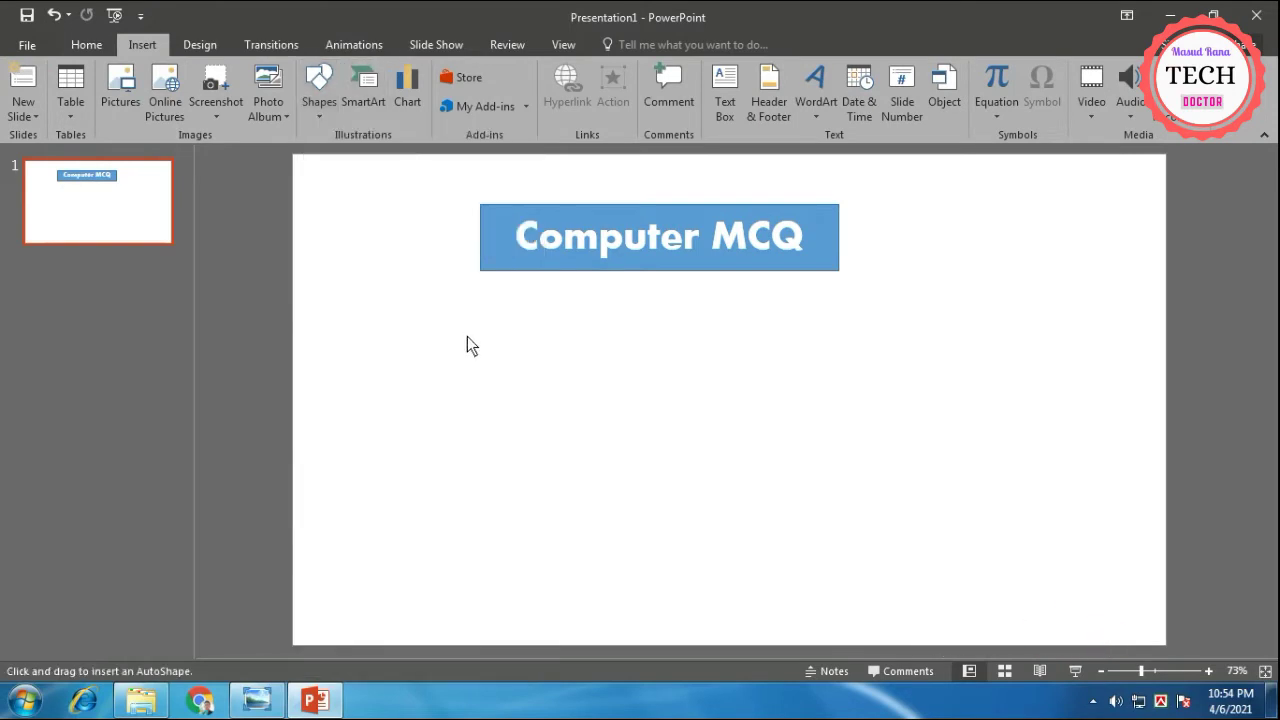
{"action": "left_click_drag", "start_coordinate": [466, 303], "coordinate": [866, 357]}
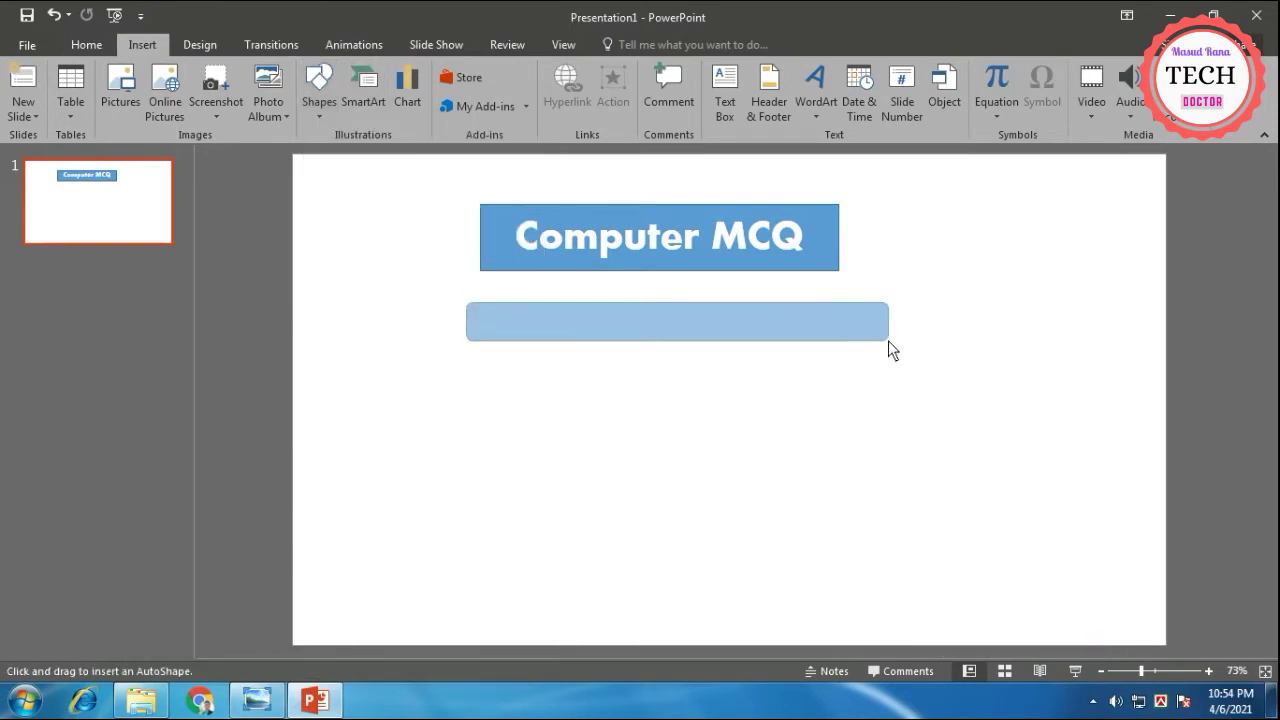
{"action": "left_click_drag", "start_coordinate": [868, 365], "coordinate": [907, 347]}
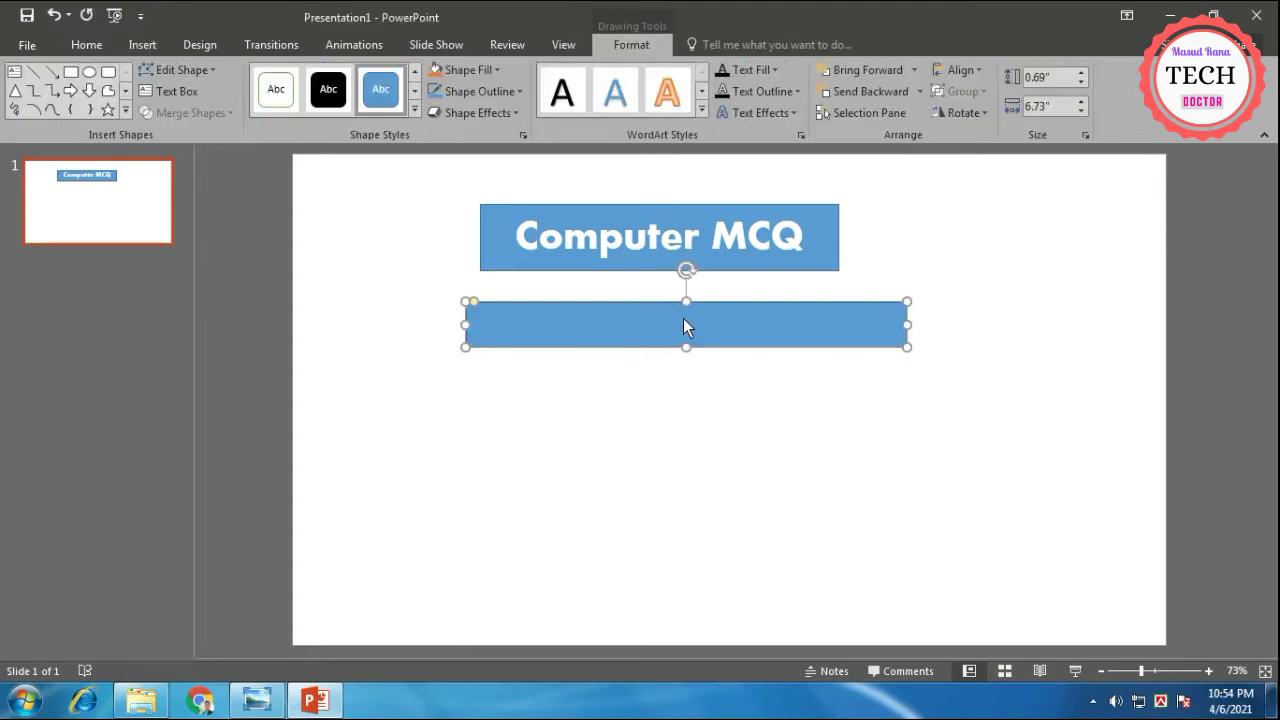
{"action": "left_click_drag", "start_coordinate": [722, 309], "coordinate": [695, 309]}
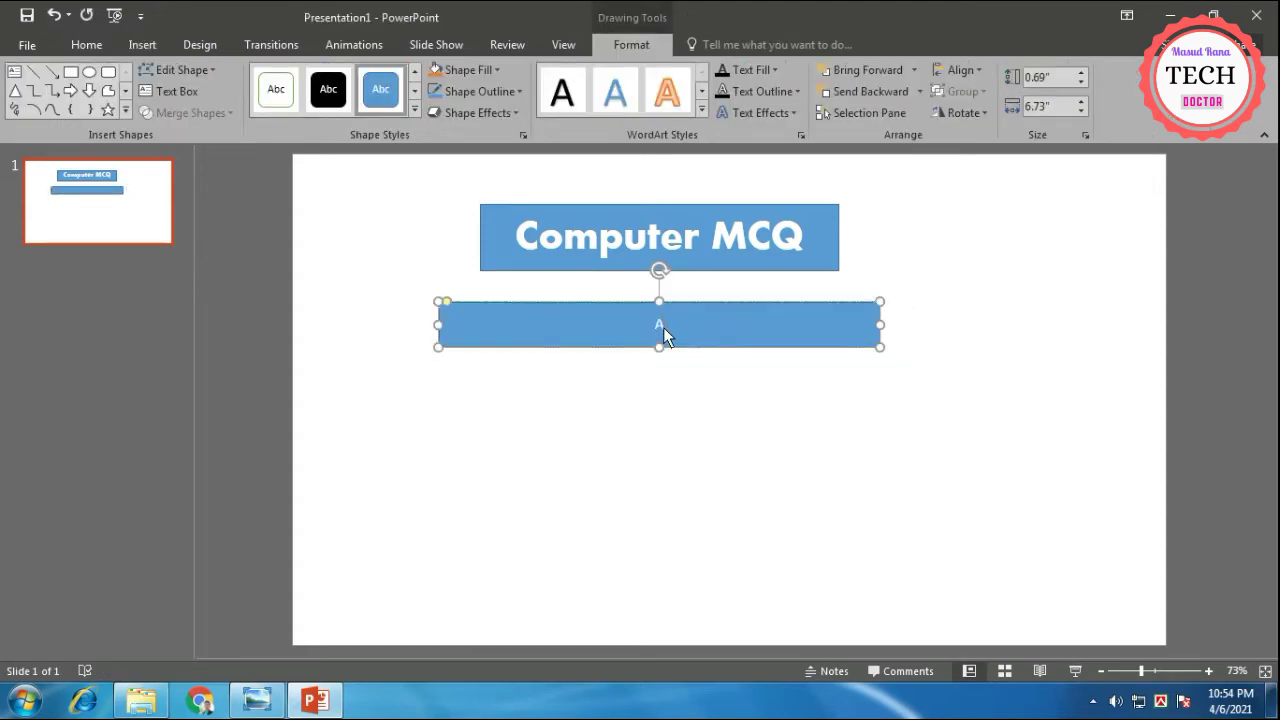
{"action": "type", "text": "A computer works on a"}
{"action": "type", "text": " _____"}
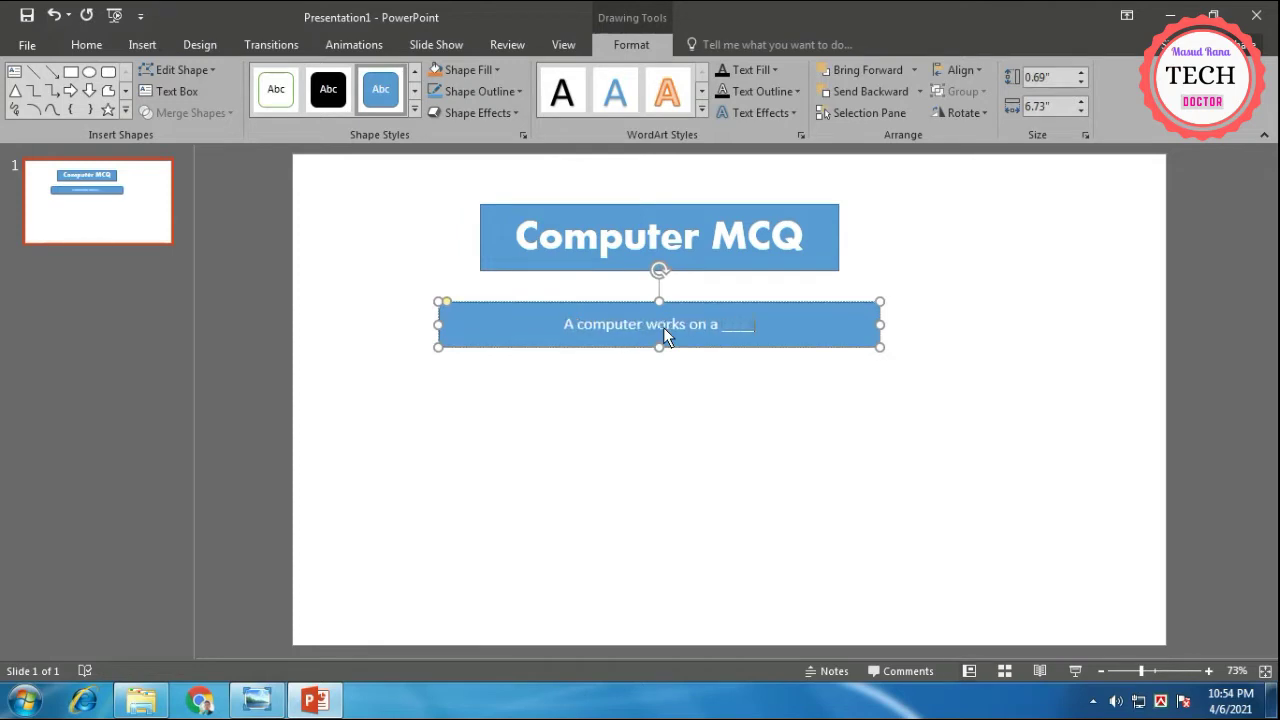
{"action": "type", "text": " num"}
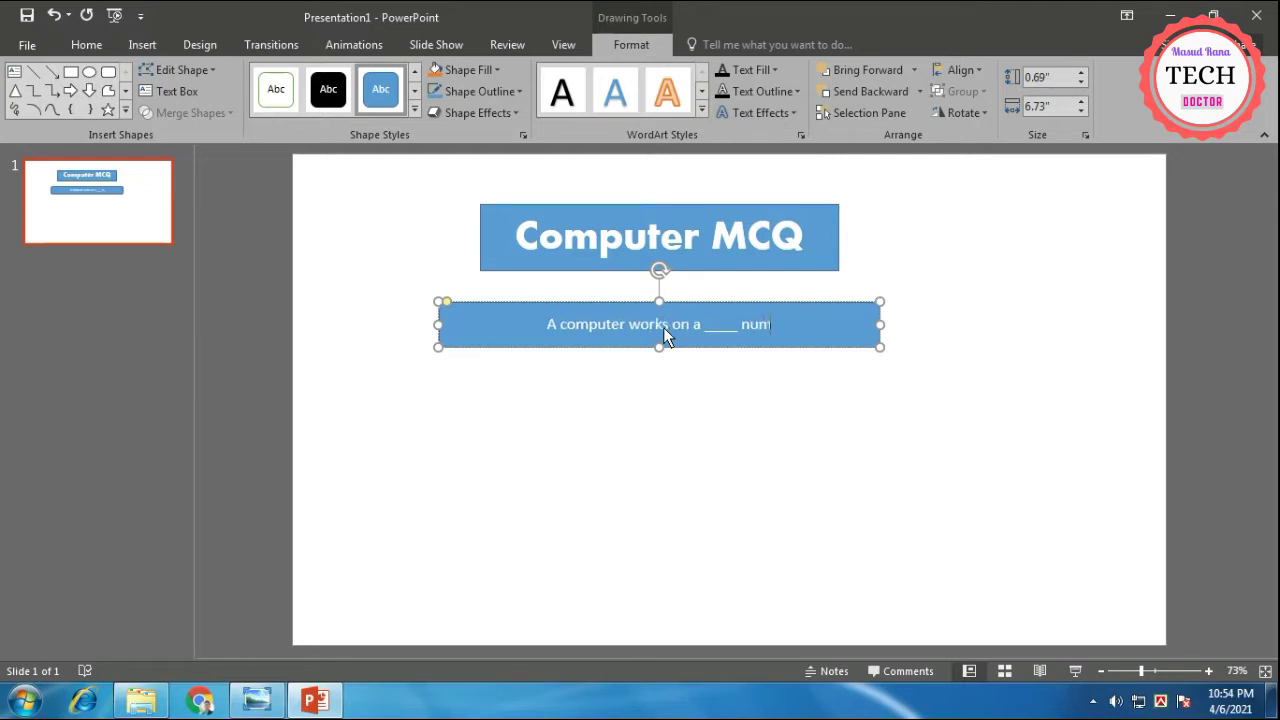
{"action": "type", "text": "ber sys"}
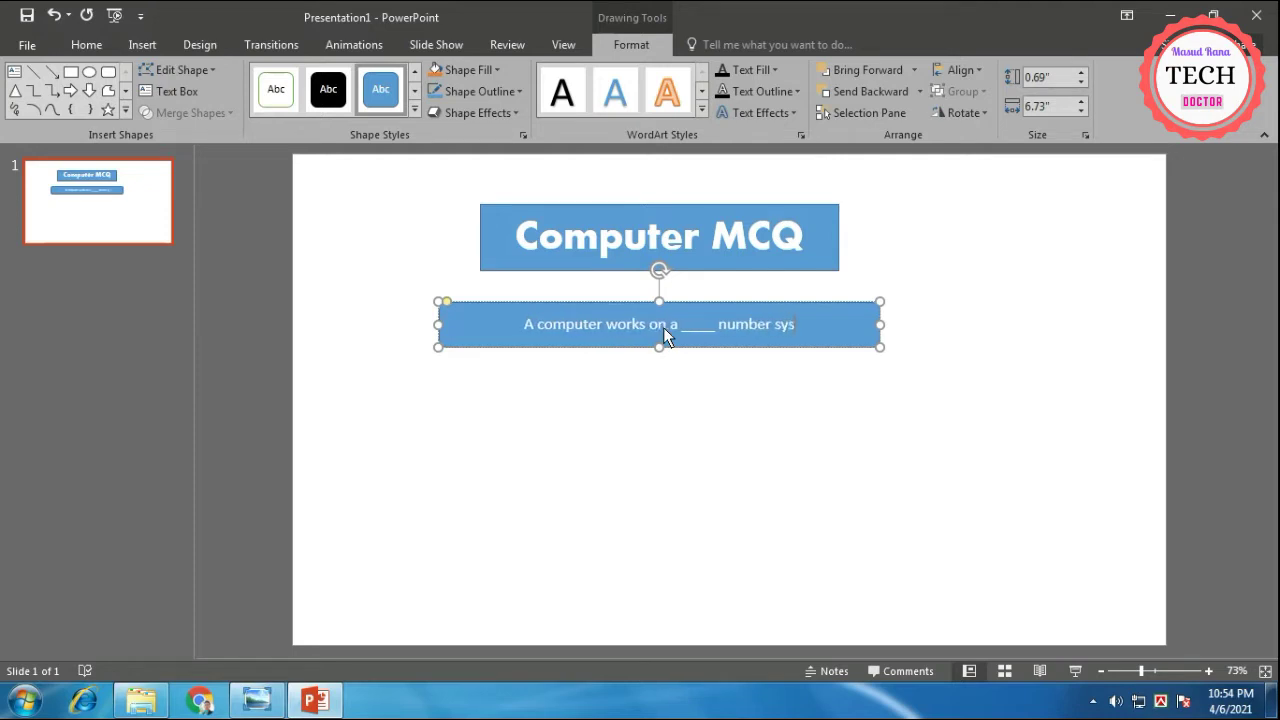
{"action": "type", "text": "tem"}
{"action": "left_click", "coordinate": [621, 496]}
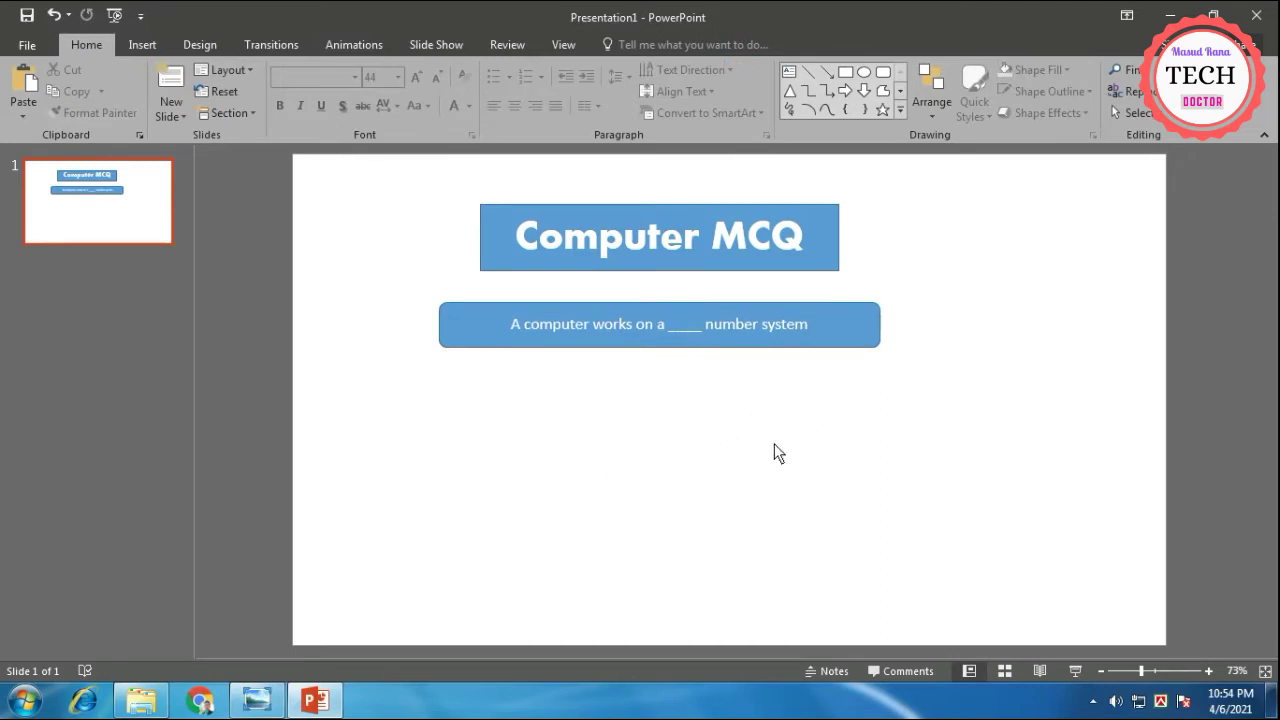
Draw a rounded rectangle on the left side below the question box.
{"action": "left_click", "coordinate": [142, 44]}
{"action": "left_click", "coordinate": [325, 107]}
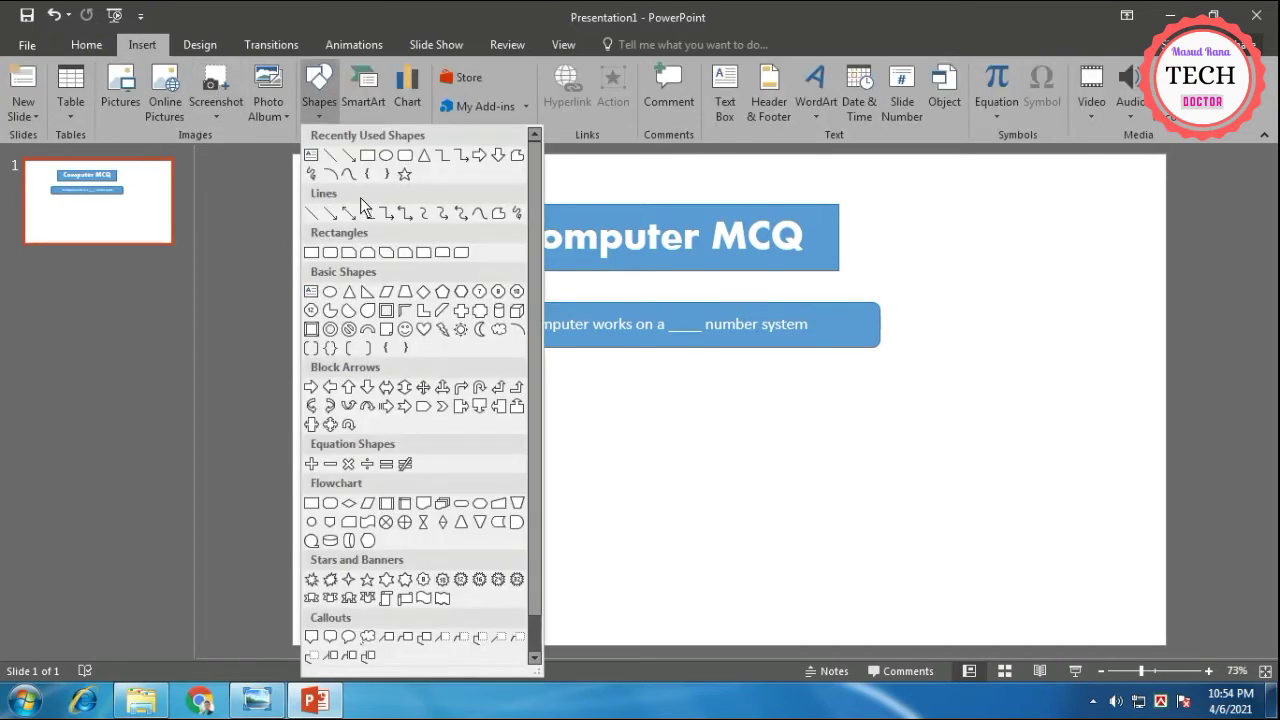
{"action": "left_click", "coordinate": [440, 255]}
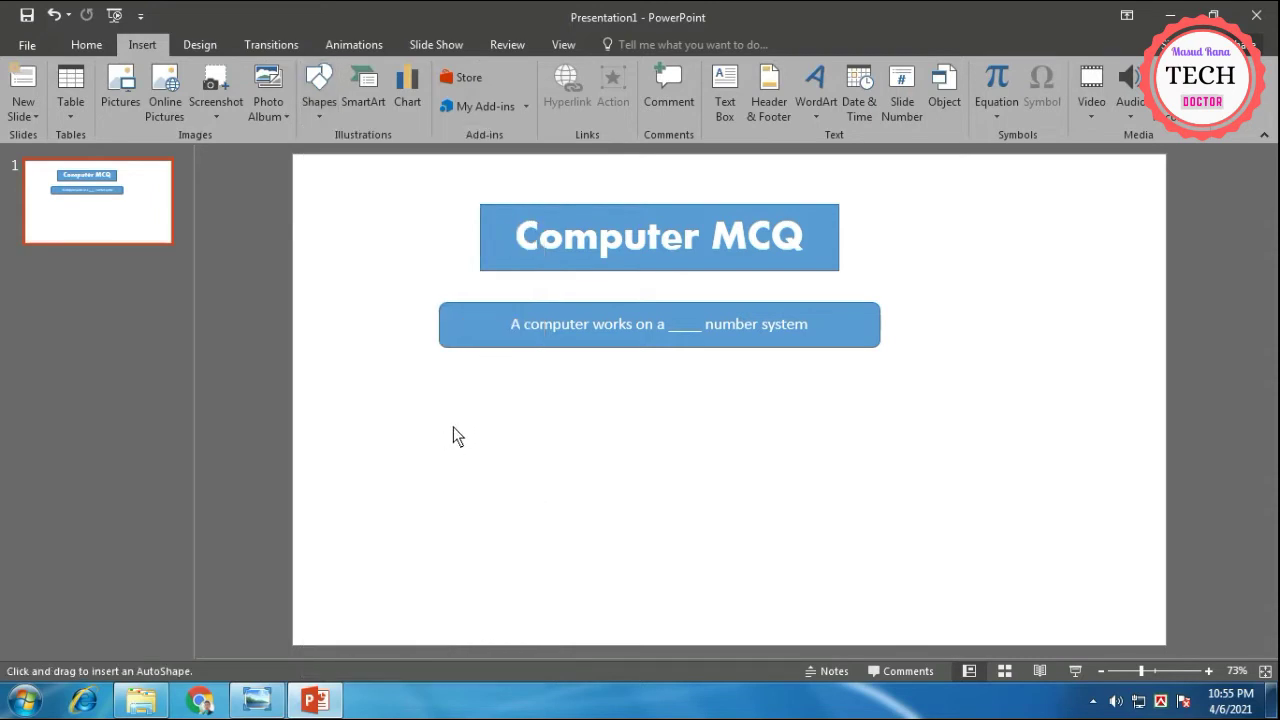
{"action": "left_click_drag", "start_coordinate": [441, 411], "coordinate": [573, 468]}
{"action": "left_click", "coordinate": [642, 450]}
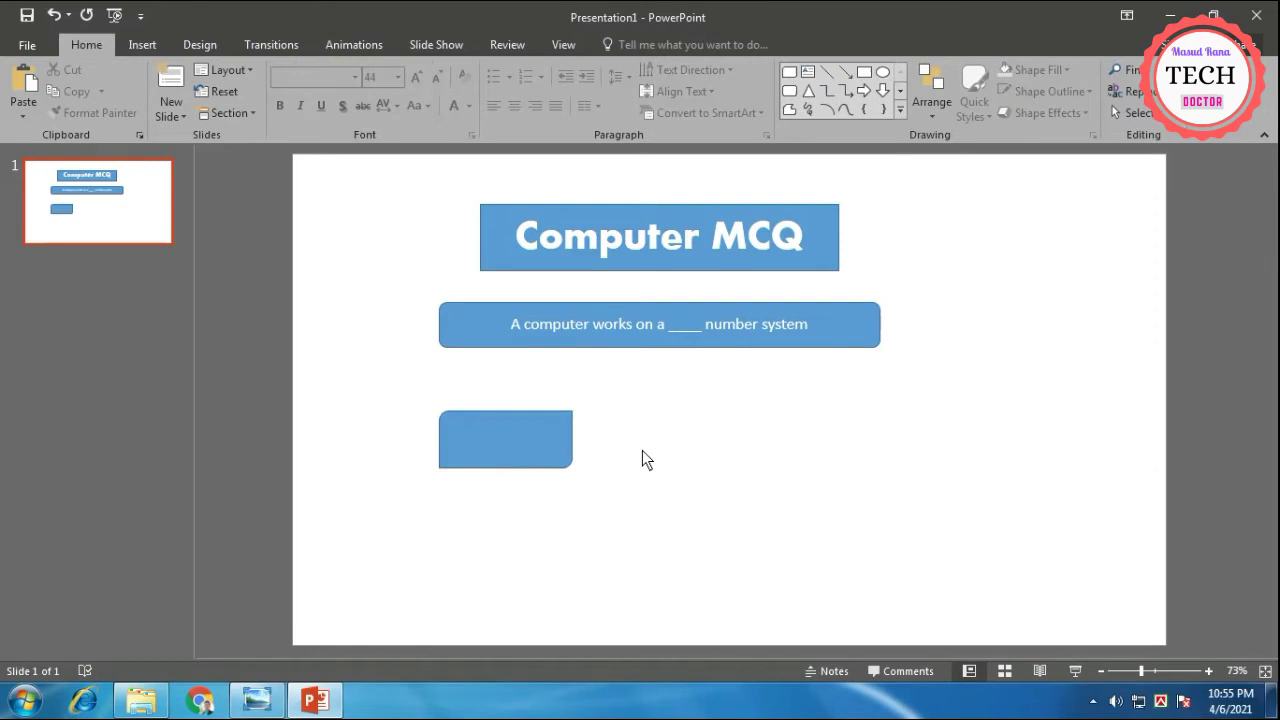
Copy the rectangle to the right, then copy both down into a second row.
{"action": "left_click", "coordinate": [503, 449]}
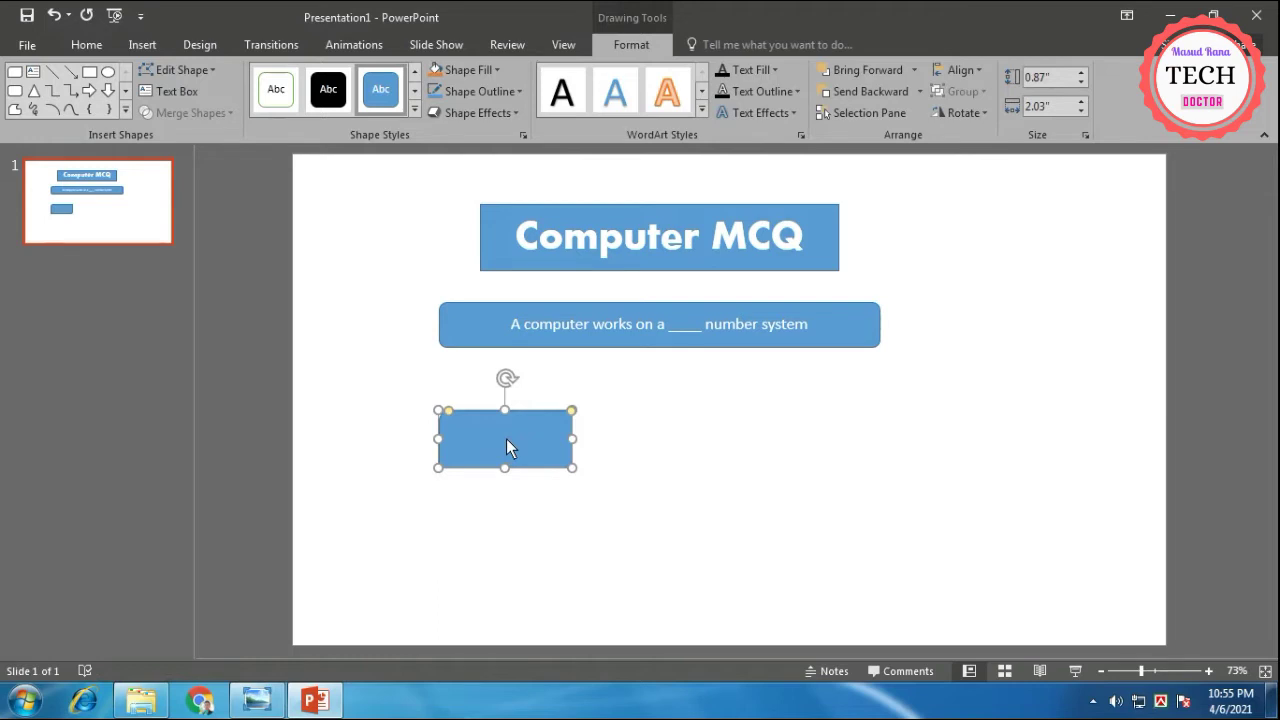
{"action": "left_click_drag", "start_coordinate": [506, 438], "coordinate": [778, 436]}
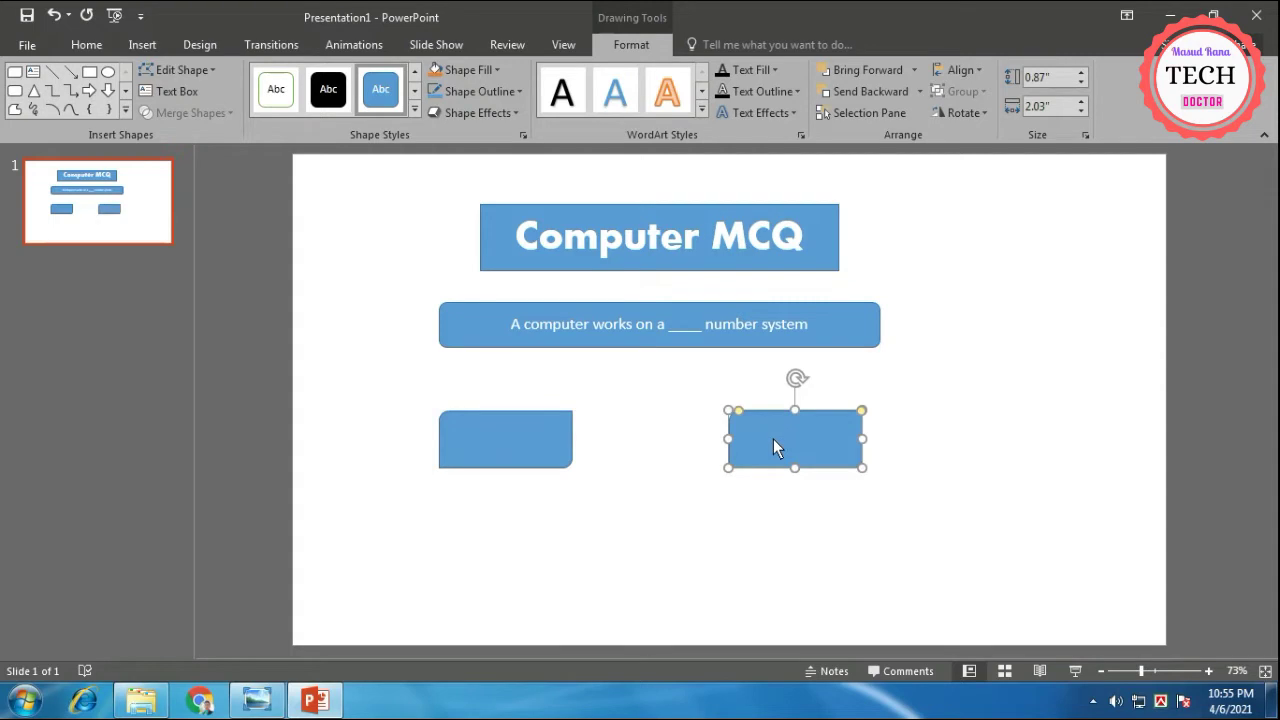
{"action": "left_click", "coordinate": [585, 512]}
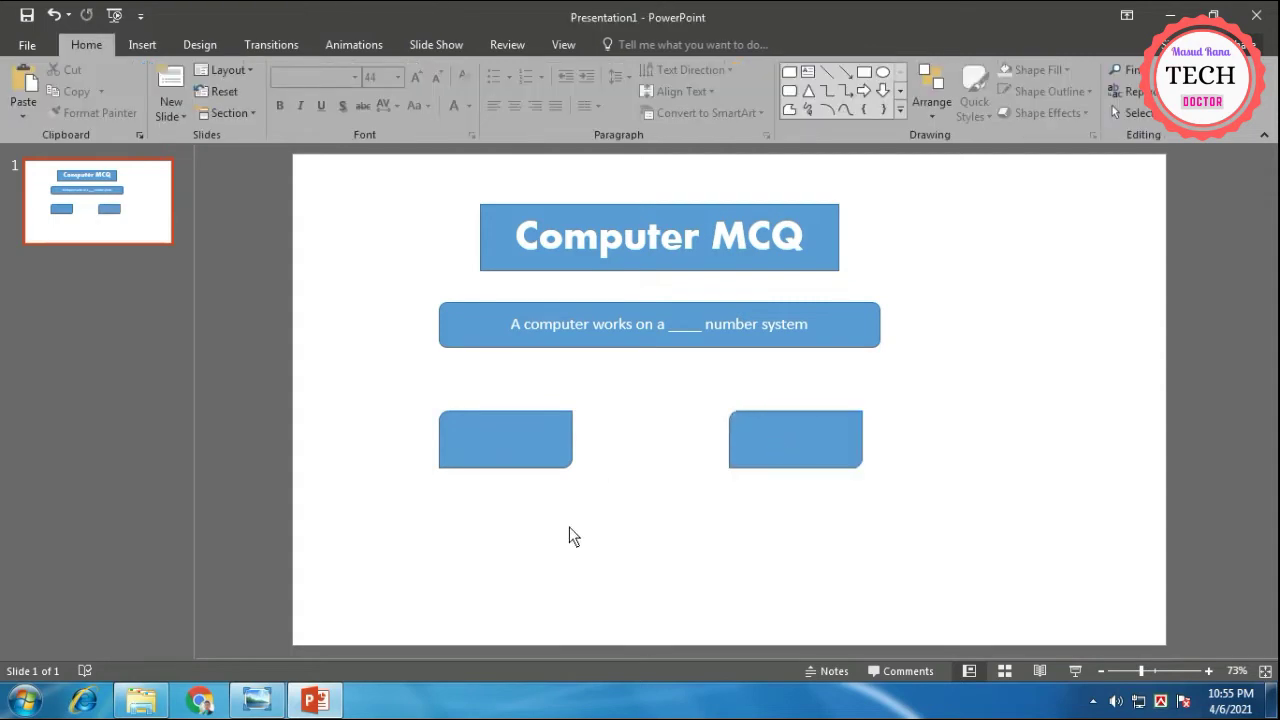
{"action": "left_click", "coordinate": [535, 449]}
{"action": "left_click", "coordinate": [829, 437], "text": "shift"}
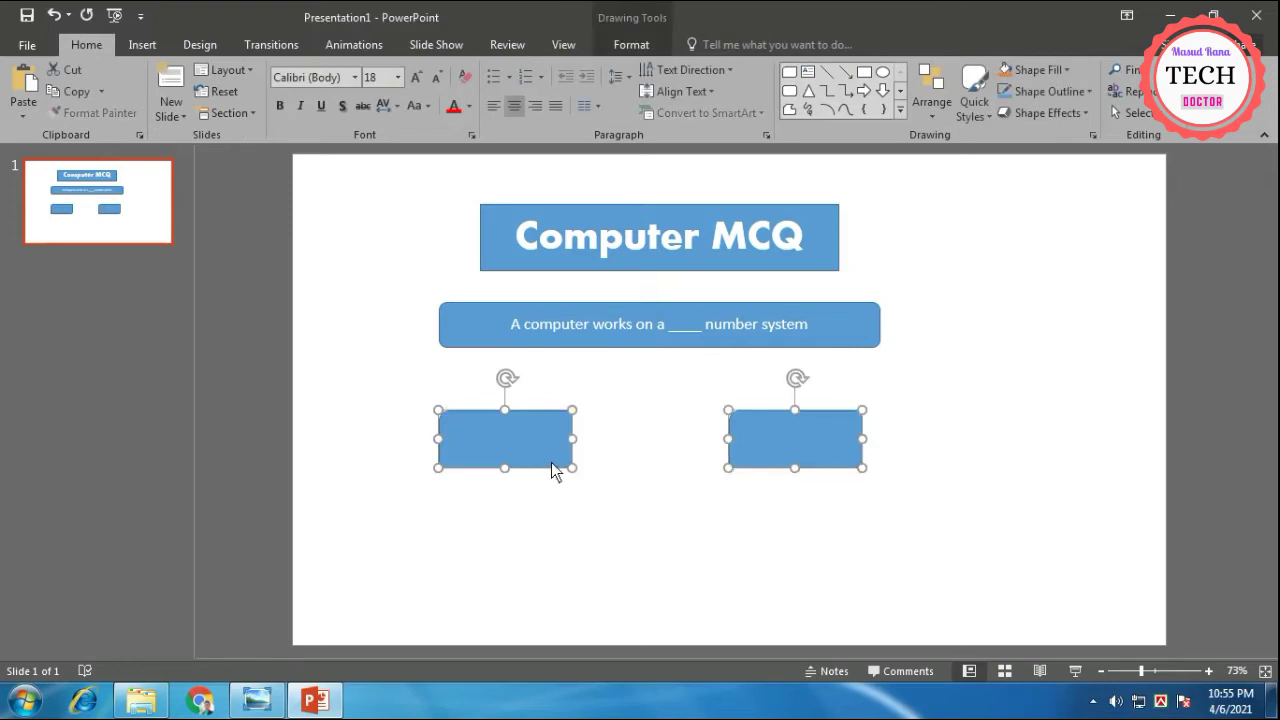
{"action": "left_click_drag", "start_coordinate": [531, 446], "coordinate": [528, 566]}
{"action": "left_click", "coordinate": [920, 518]}
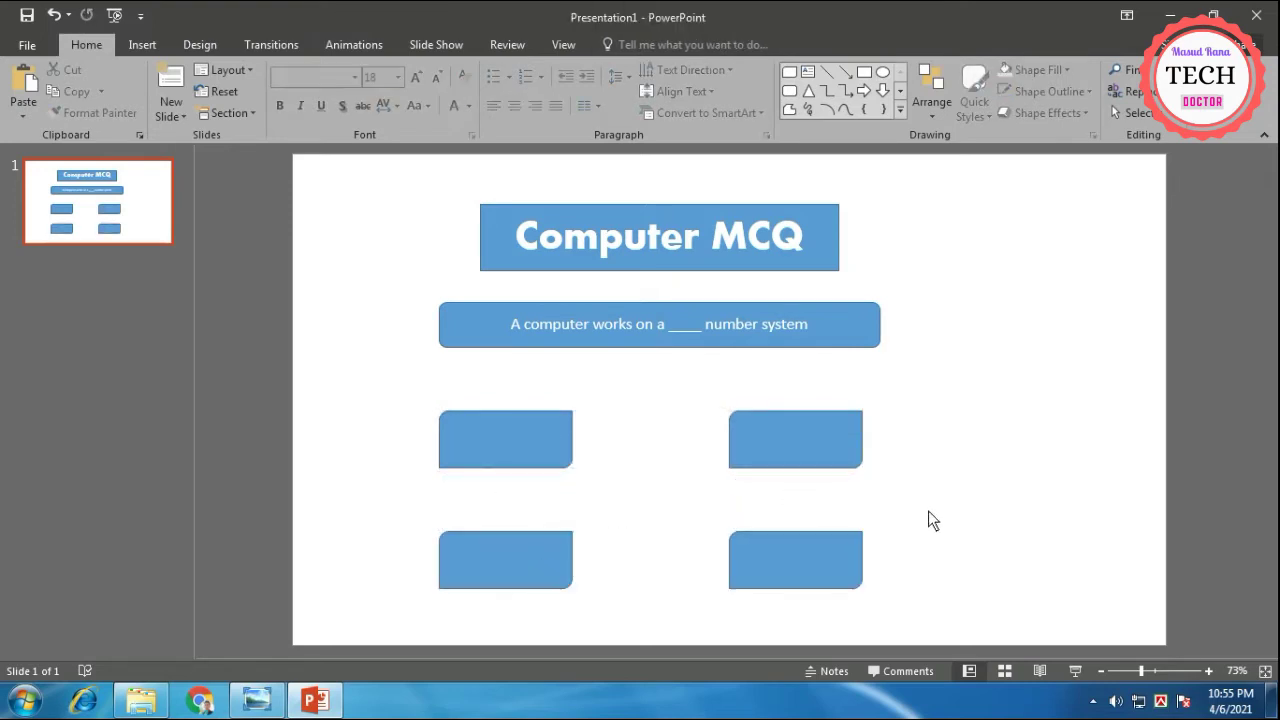
Label the boxes Octal (top-left), Binary (top-right), Decimal (bottom-left) and Hexadecimal (bottom-right).
{"action": "left_click", "coordinate": [528, 450]}
{"action": "type", "text": "o"}
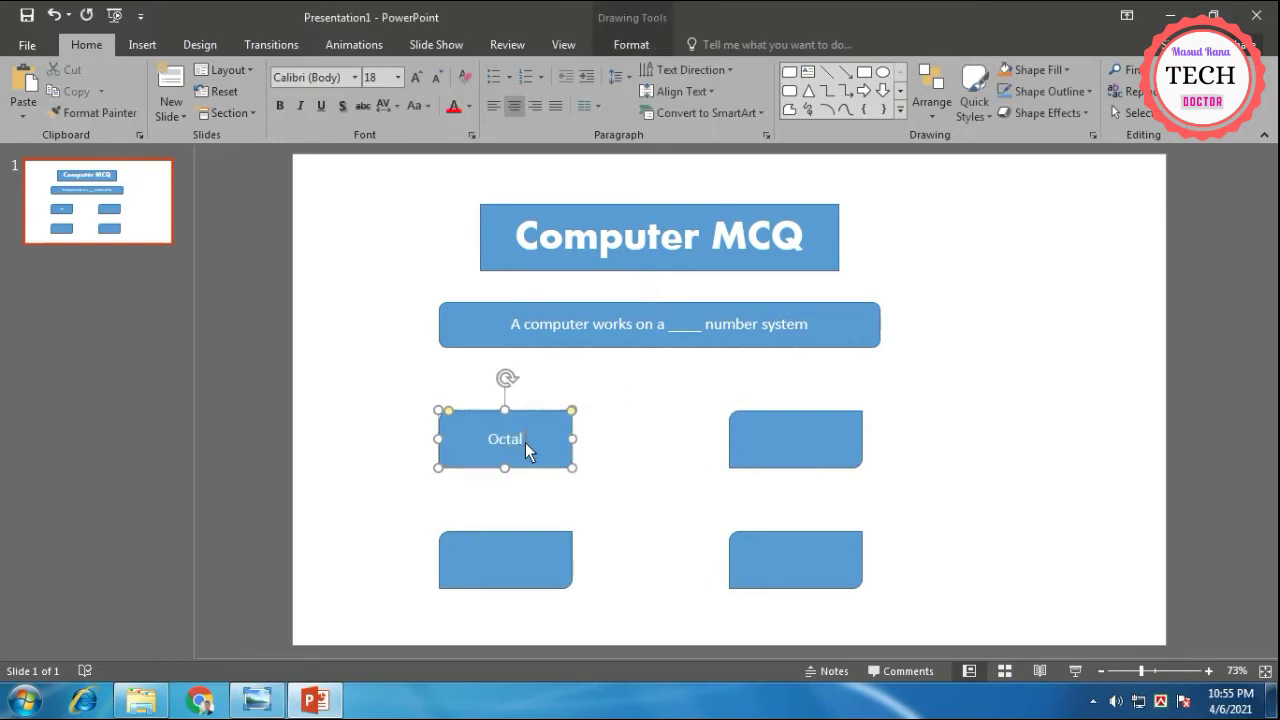
{"action": "left_click", "coordinate": [822, 440]}
{"action": "type", "text": "B"}
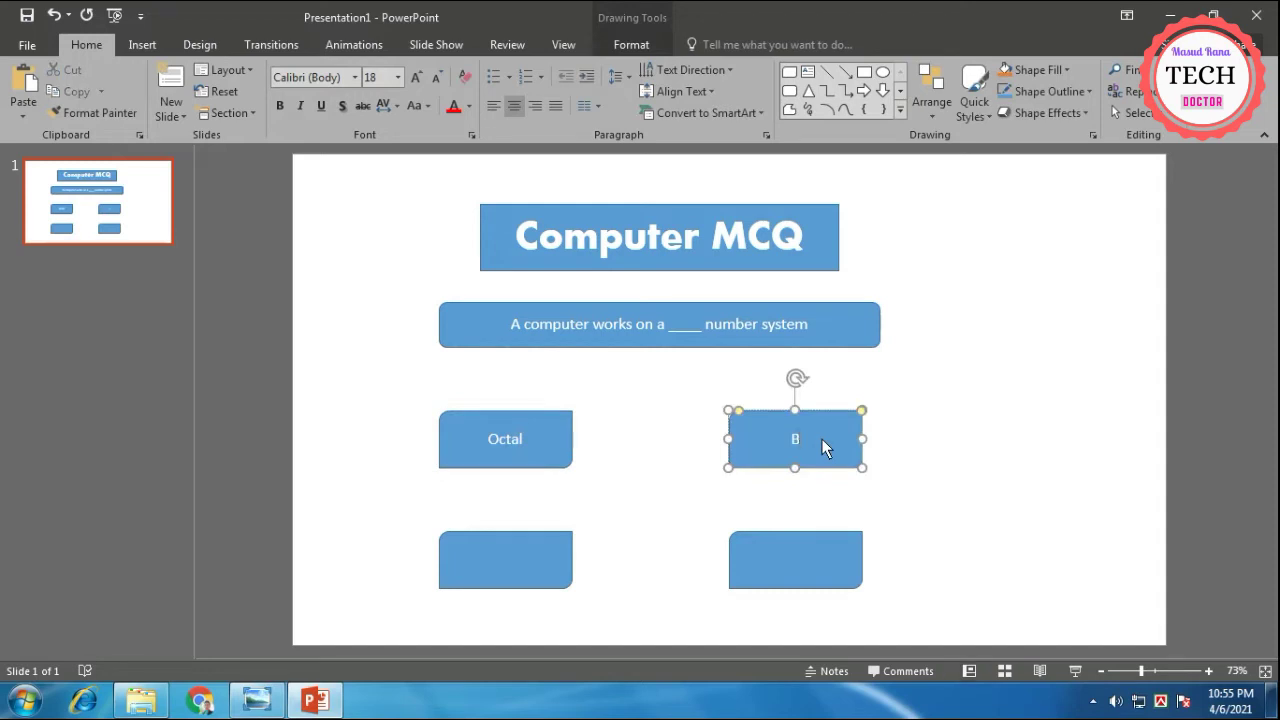
{"action": "type", "text": "inary"}
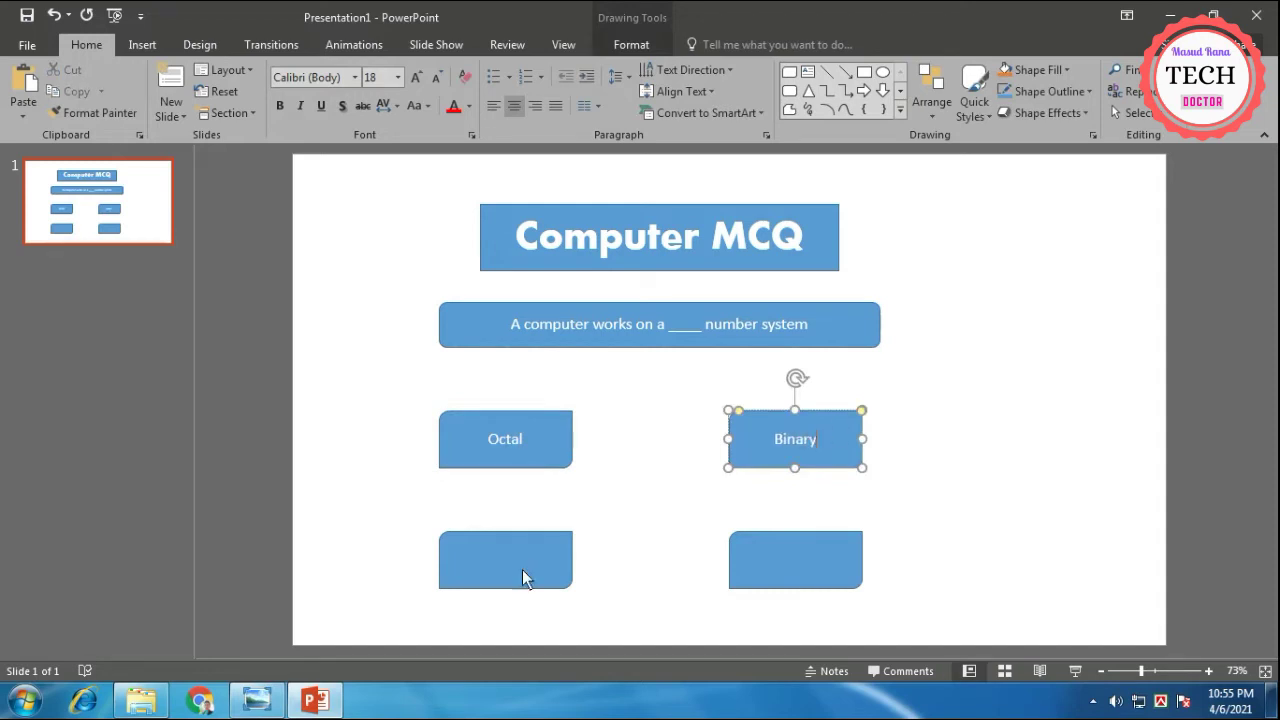
{"action": "left_click", "coordinate": [492, 568]}
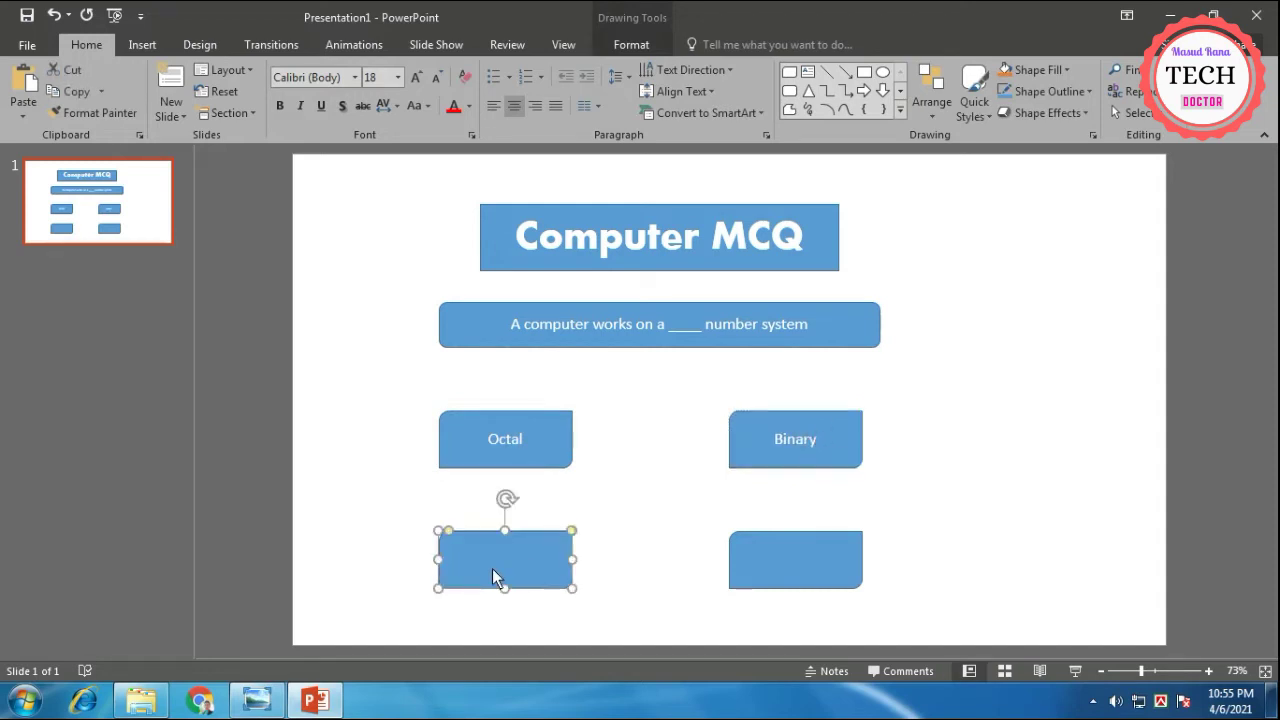
{"action": "type", "text": "Decimal"}
{"action": "left_click", "coordinate": [756, 570]}
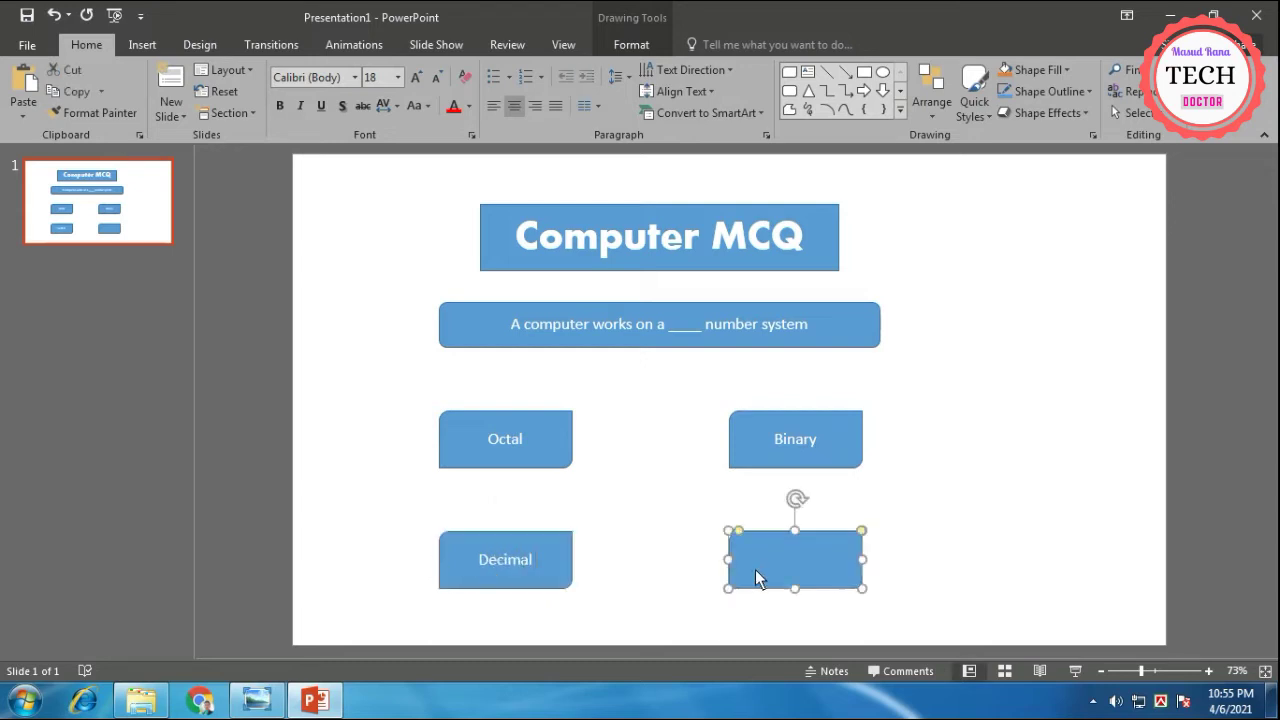
{"action": "type", "text": "Hexa"}
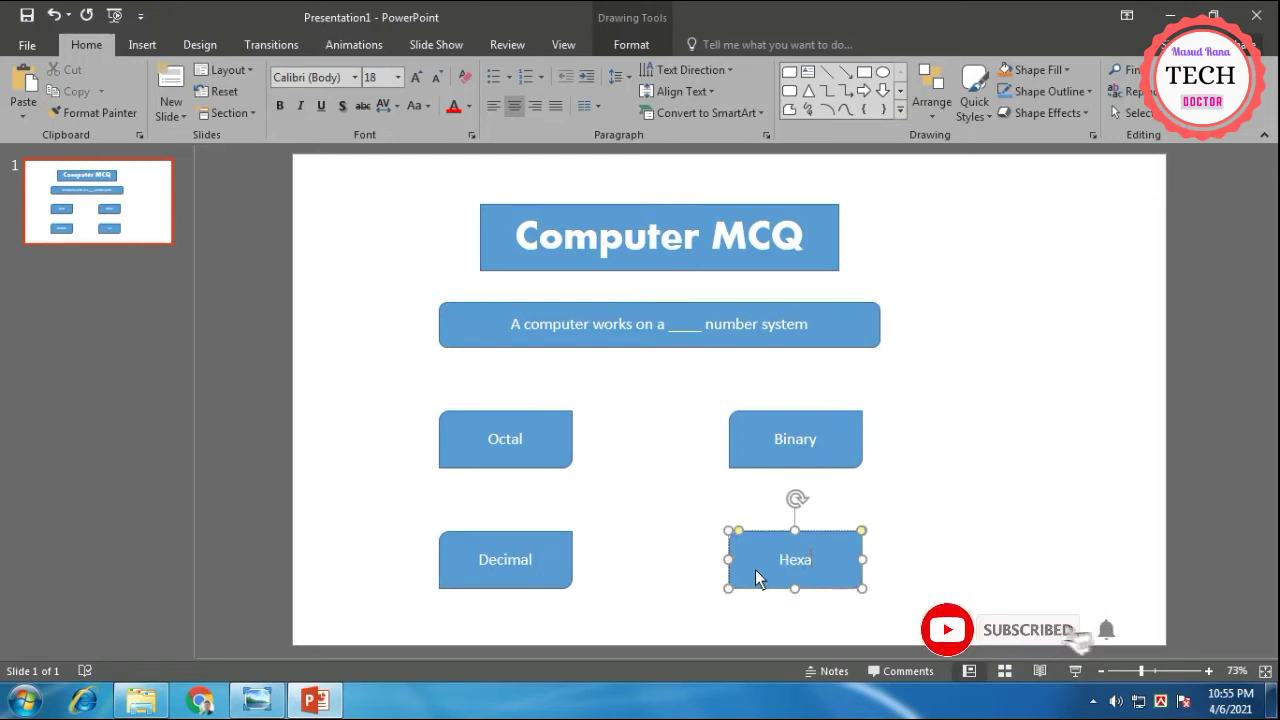
{"action": "type", "text": "deci"}
{"action": "type", "text": "mal"}
{"action": "left_click", "coordinate": [918, 545]}
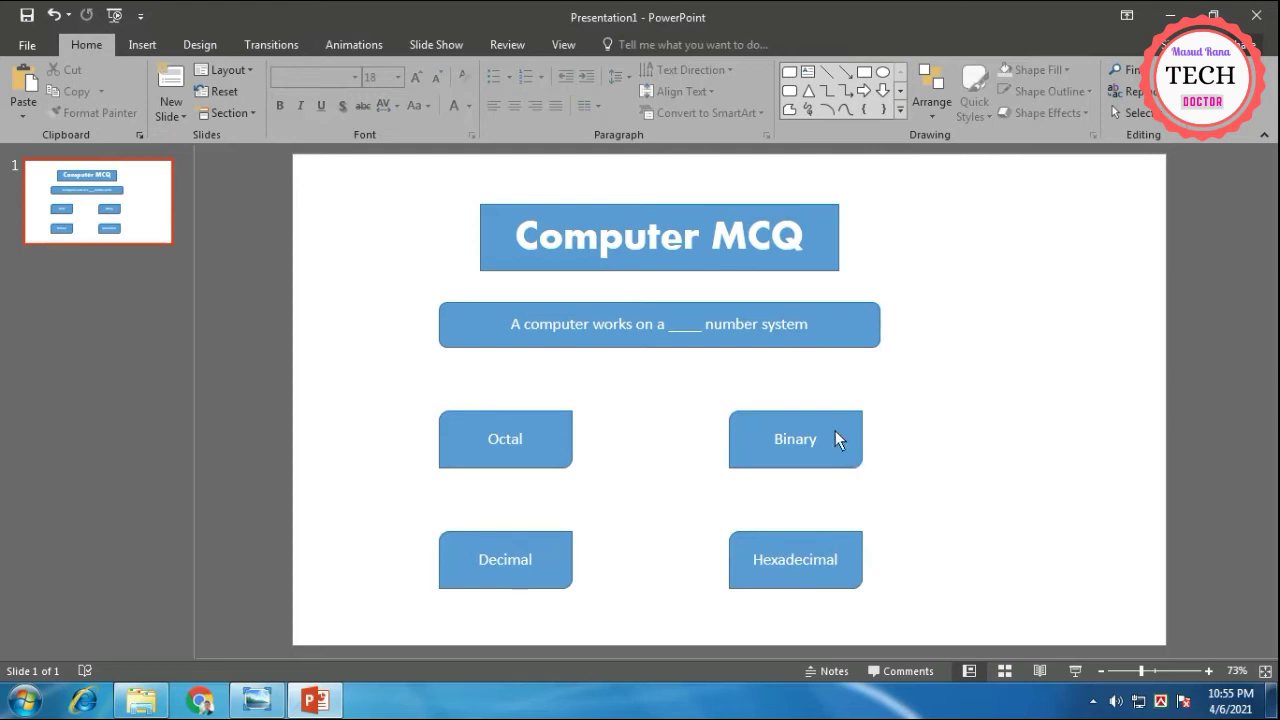
Apply the Swivel entrance animation to the Computer MCQ title.
{"action": "left_click", "coordinate": [826, 232]}
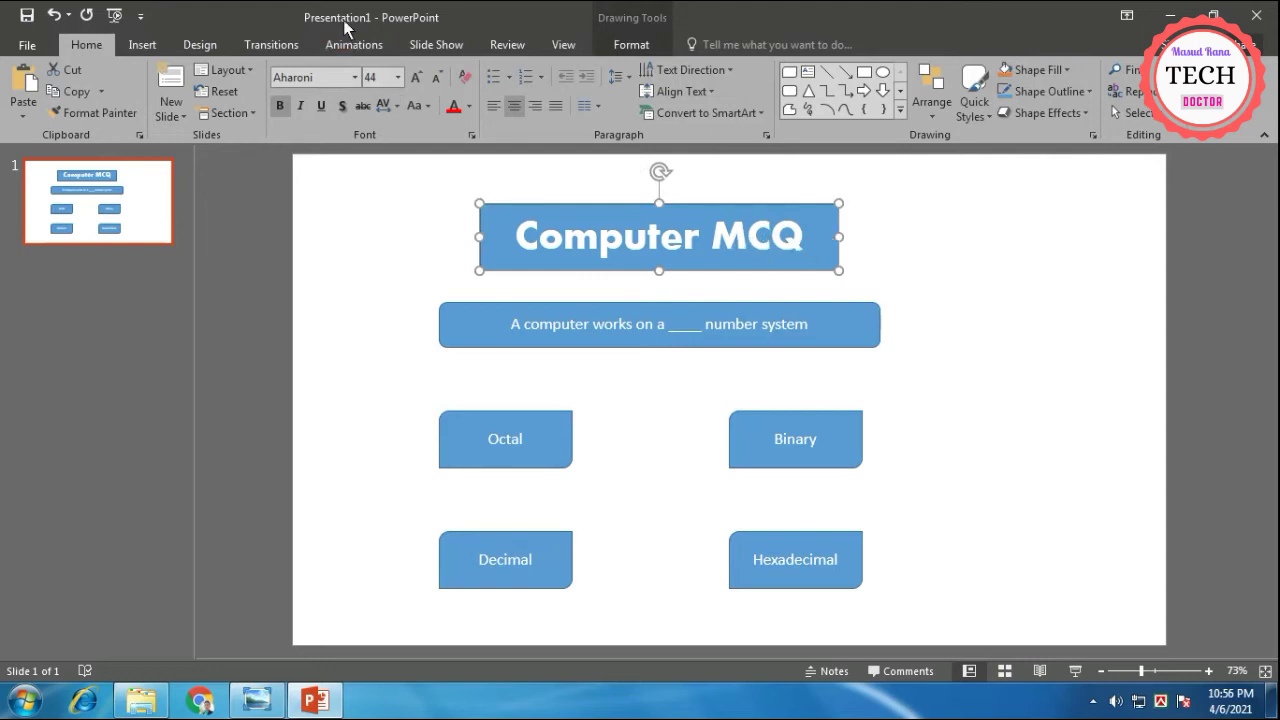
{"action": "left_click", "coordinate": [354, 44]}
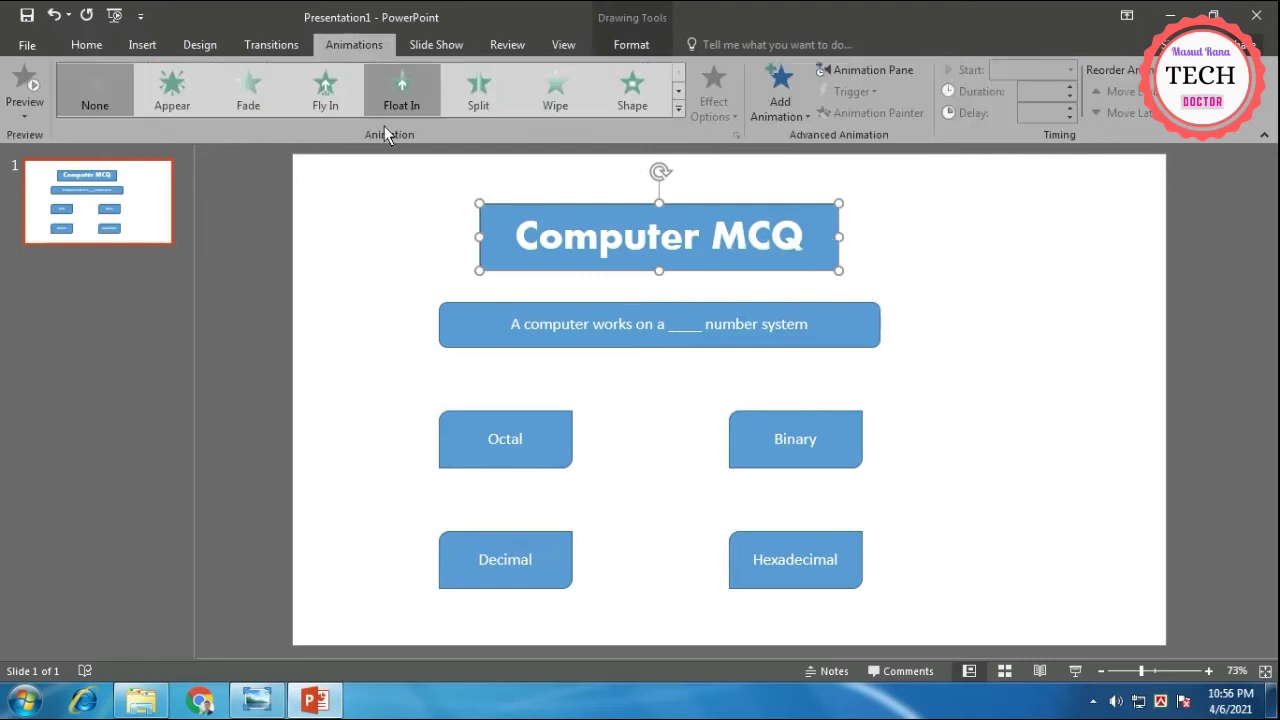
{"action": "left_click", "coordinate": [678, 104]}
{"action": "left_click", "coordinate": [331, 241]}
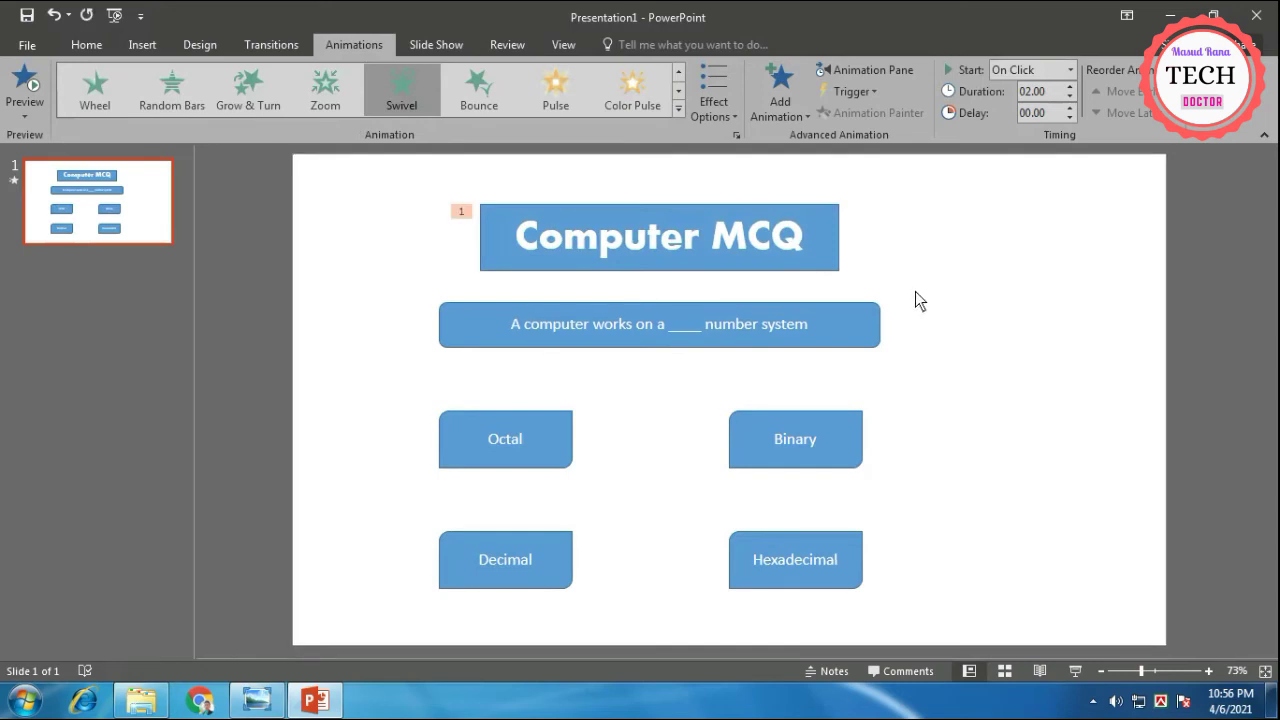
Apply the Shape entrance animation to the question box.
{"action": "left_click", "coordinate": [870, 334]}
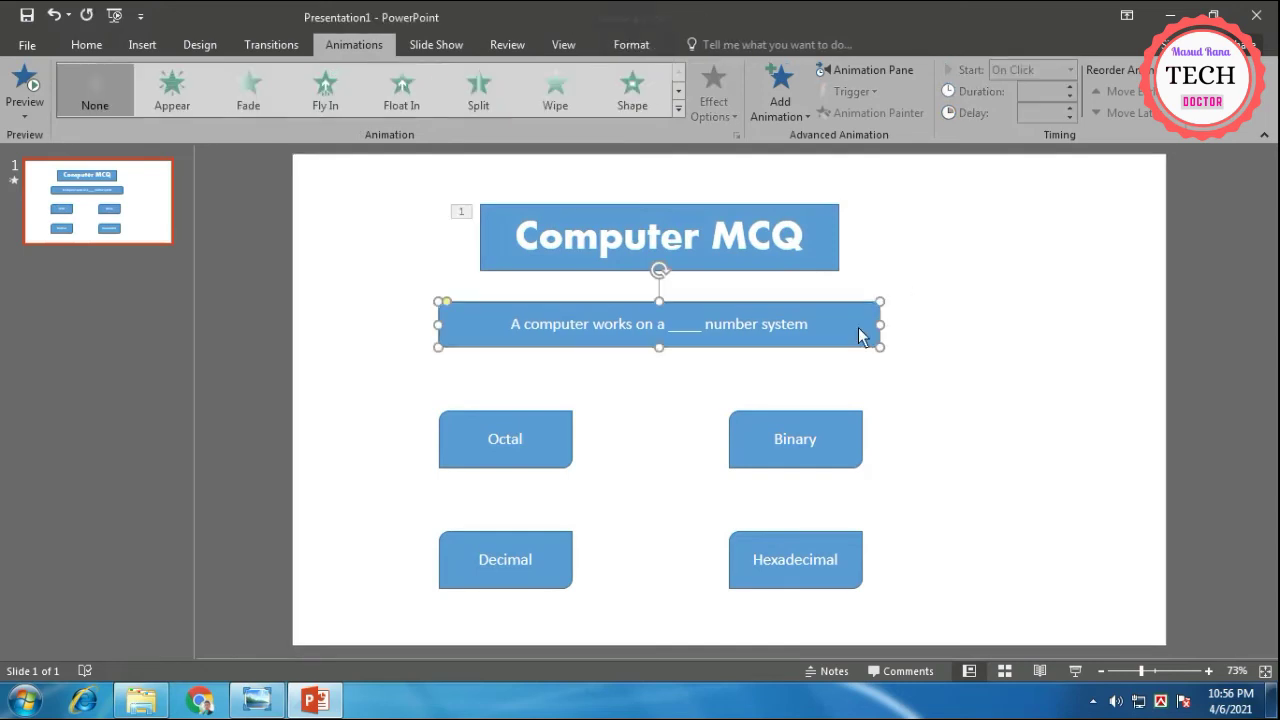
{"action": "left_click", "coordinate": [678, 108]}
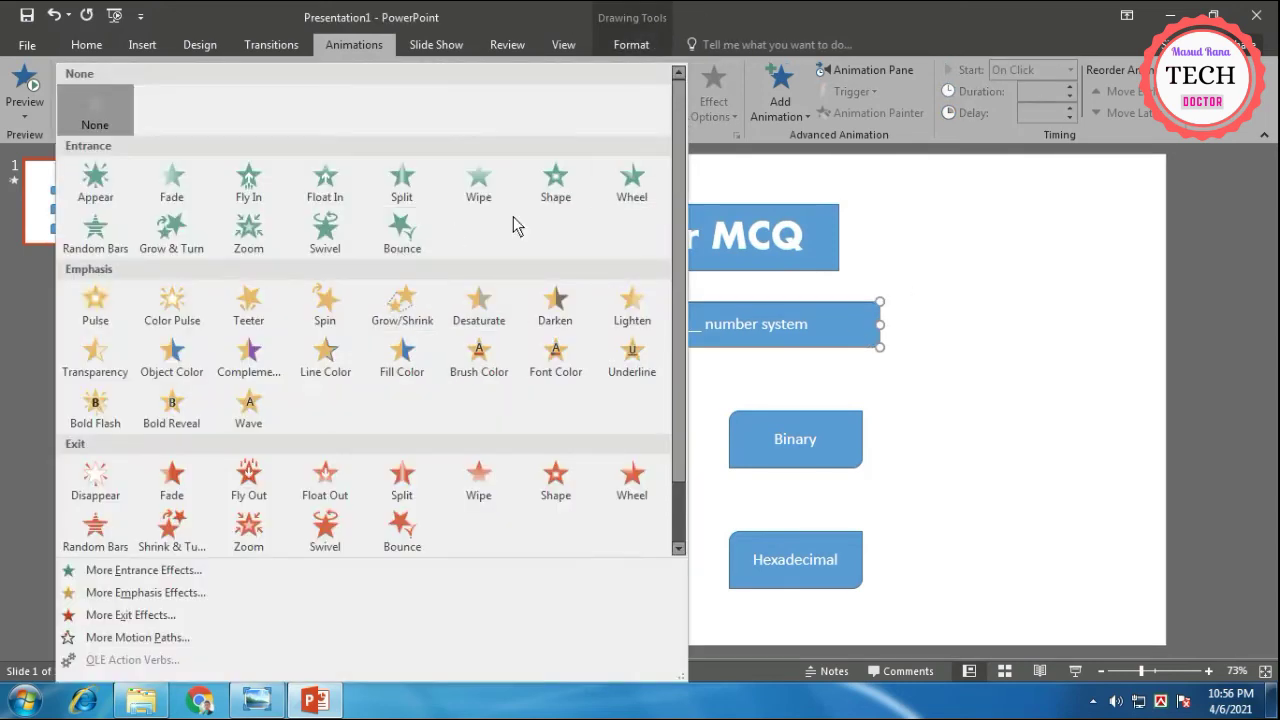
{"action": "left_click", "coordinate": [557, 193]}
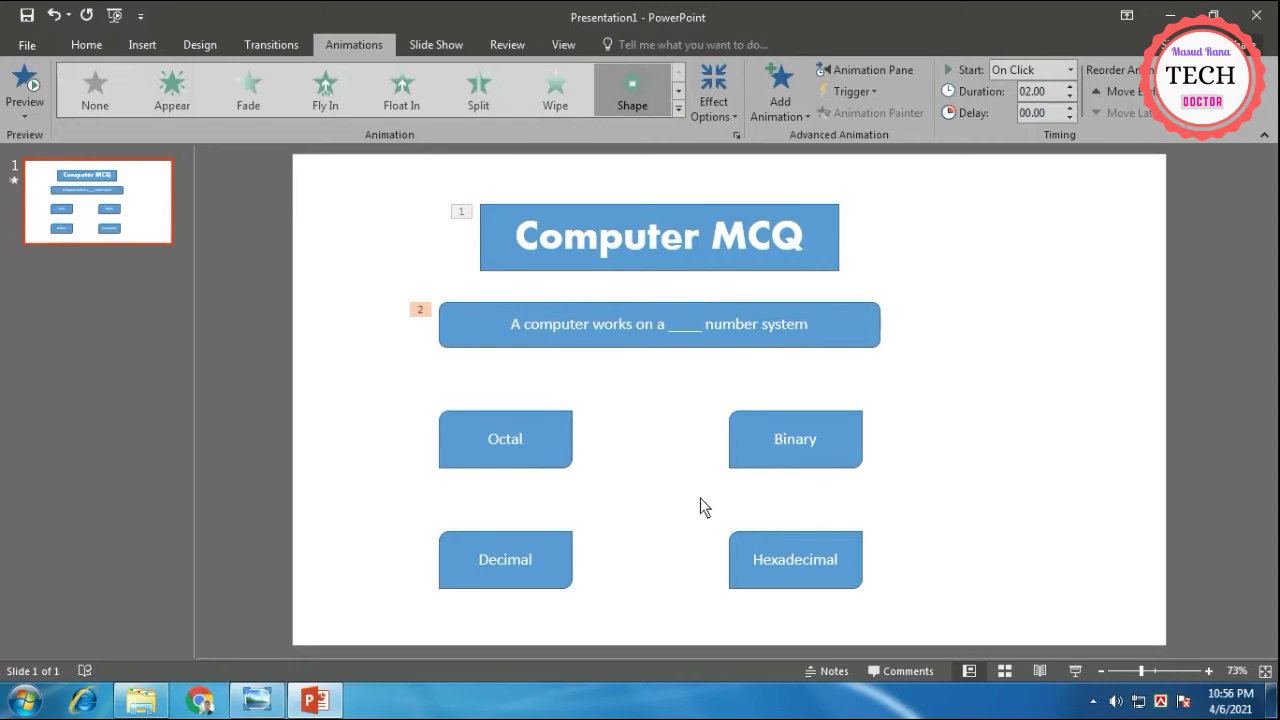
Apply the Pulse emphasis to the Octal, Binary, Decimal and Hexadecimal boxes together.
{"action": "left_click", "coordinate": [551, 437]}
{"action": "left_click", "coordinate": [784, 443], "text": "ctrl"}
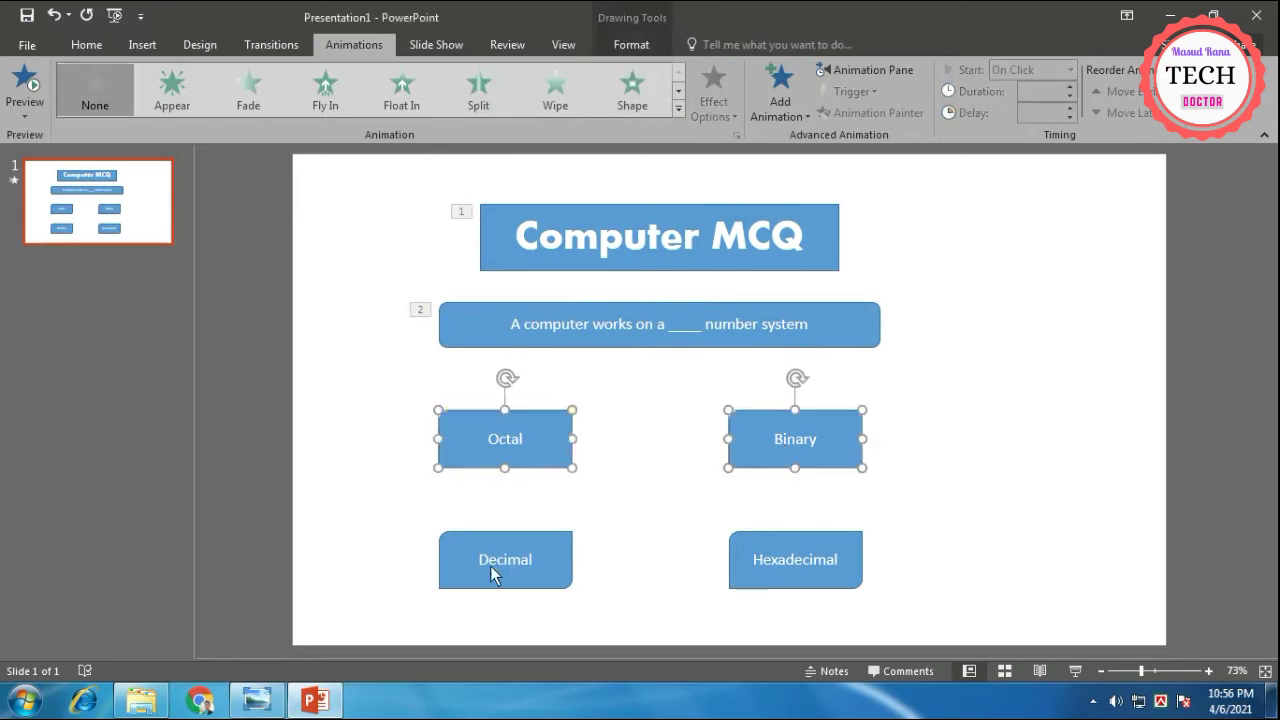
{"action": "left_click", "coordinate": [492, 569], "text": "ctrl"}
{"action": "left_click", "coordinate": [770, 565], "text": "ctrl"}
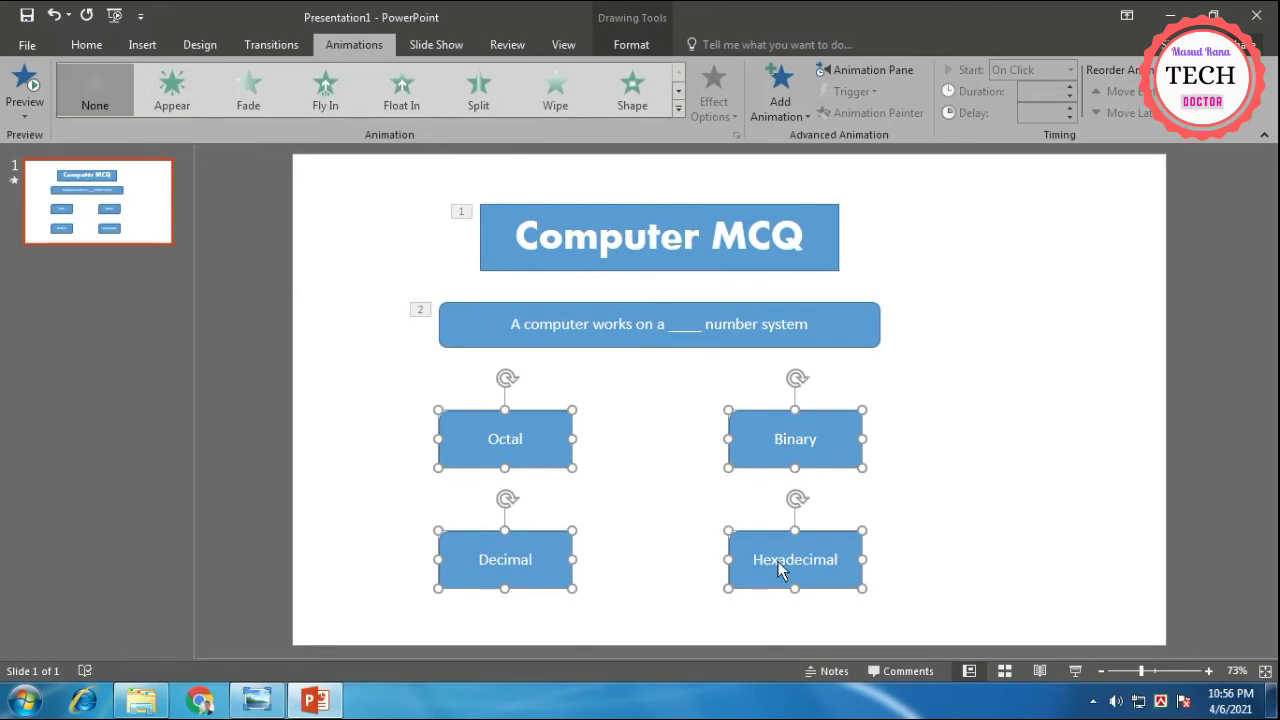
{"action": "left_click", "coordinate": [678, 108]}
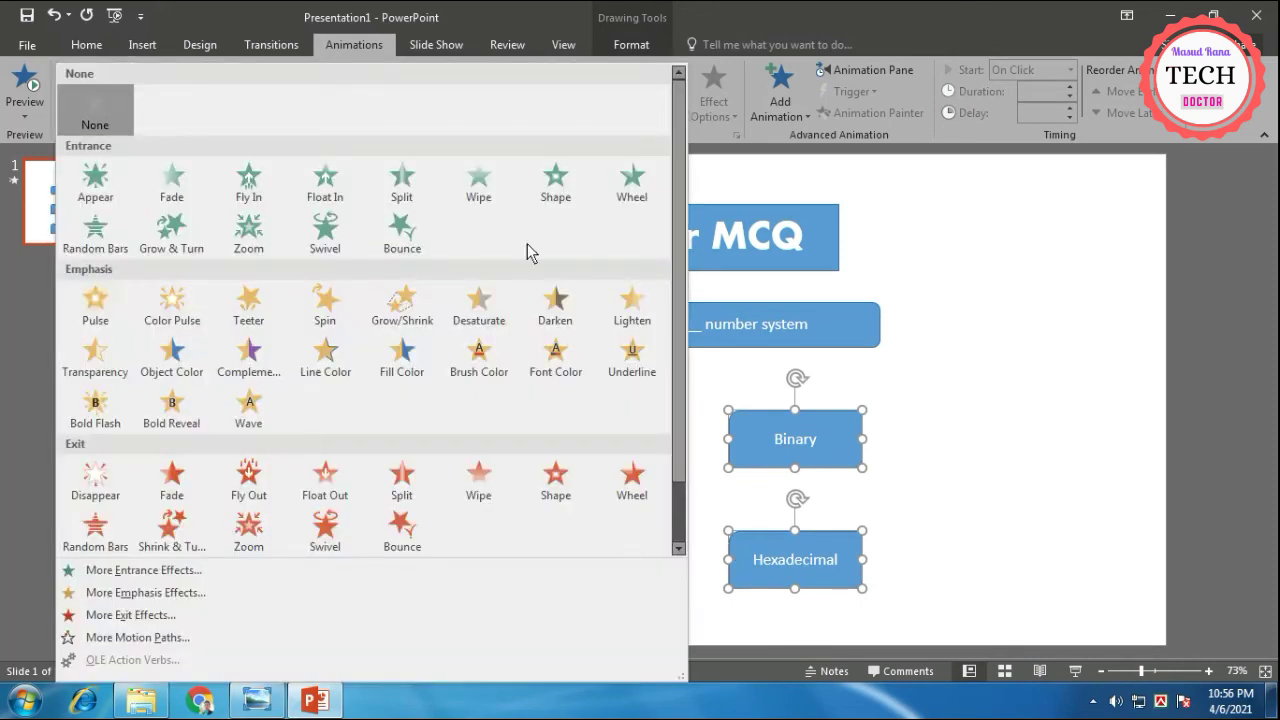
{"action": "left_click", "coordinate": [113, 323]}
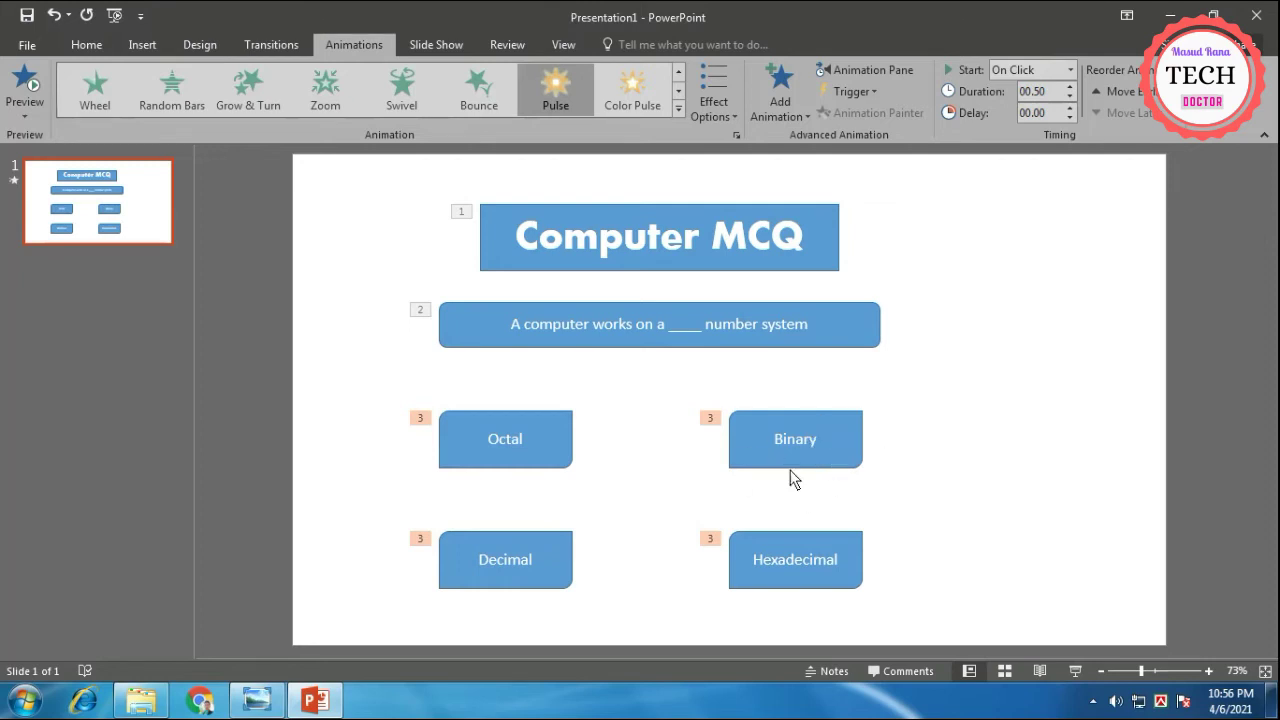
{"action": "left_click", "coordinate": [846, 446]}
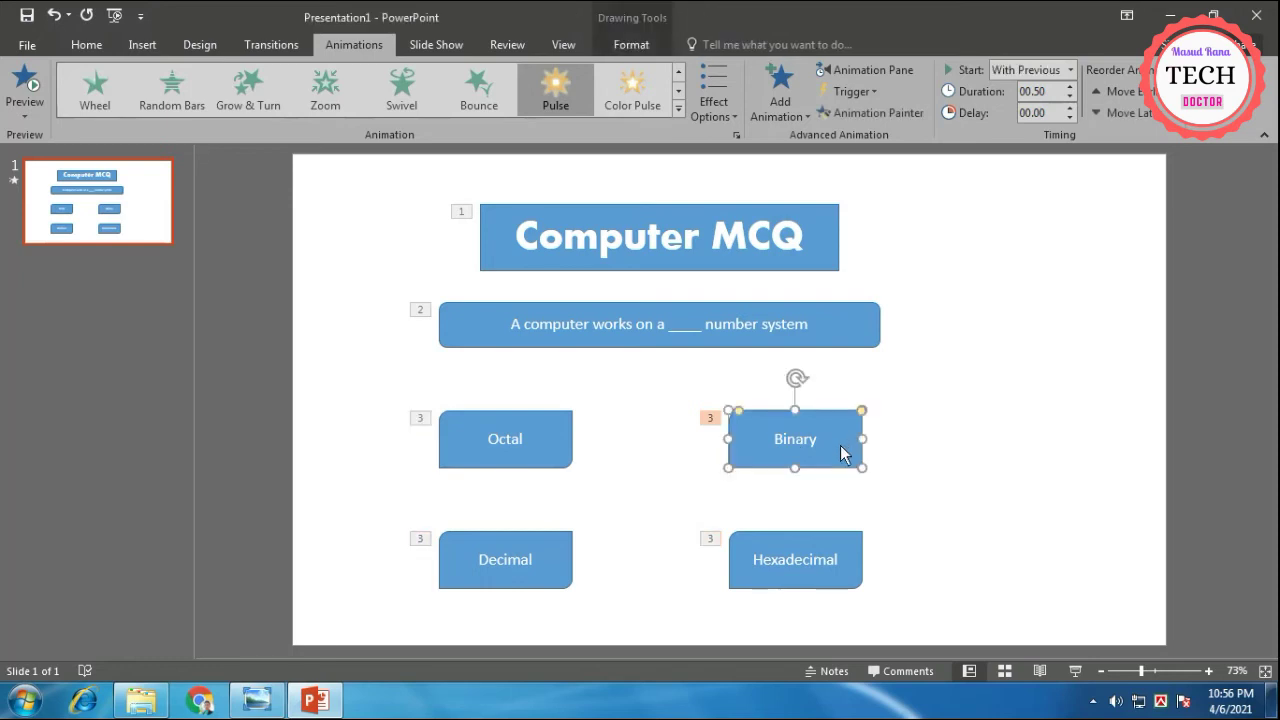
Add a Complementary Color emphasis to the Binary box via More Emphasis Effects.
{"action": "left_click", "coordinate": [777, 104]}
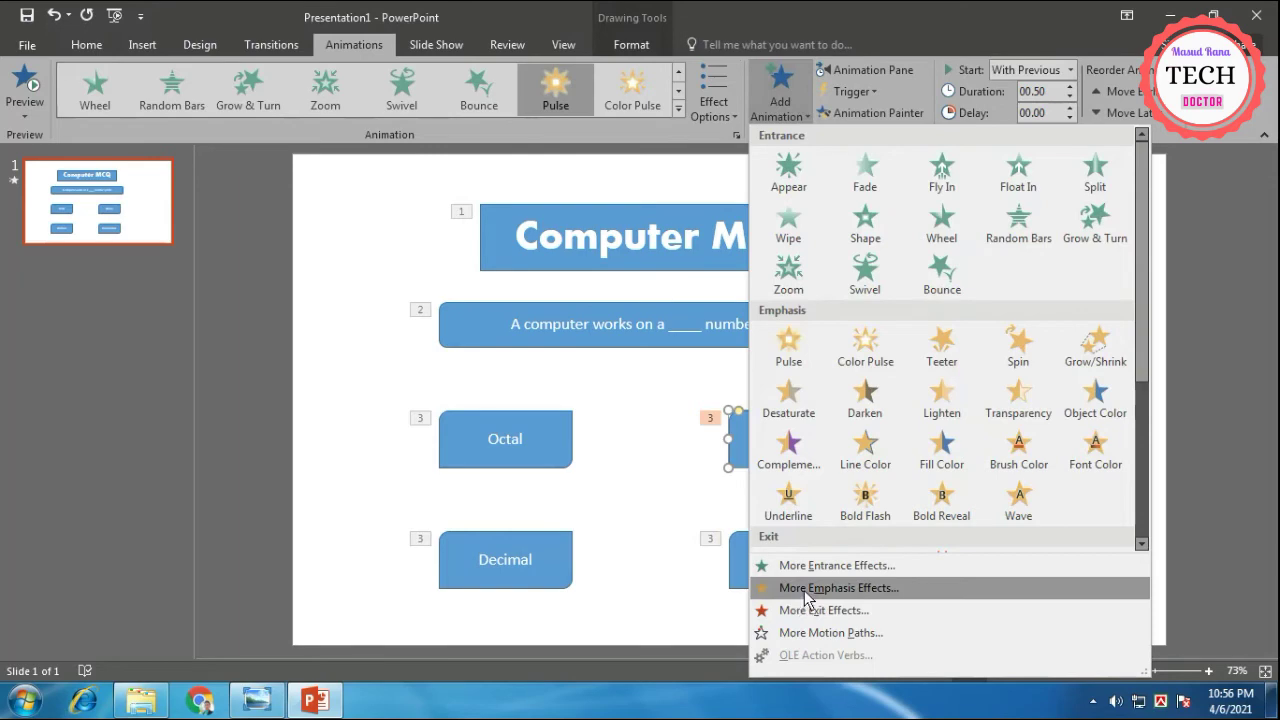
{"action": "left_click", "coordinate": [857, 590]}
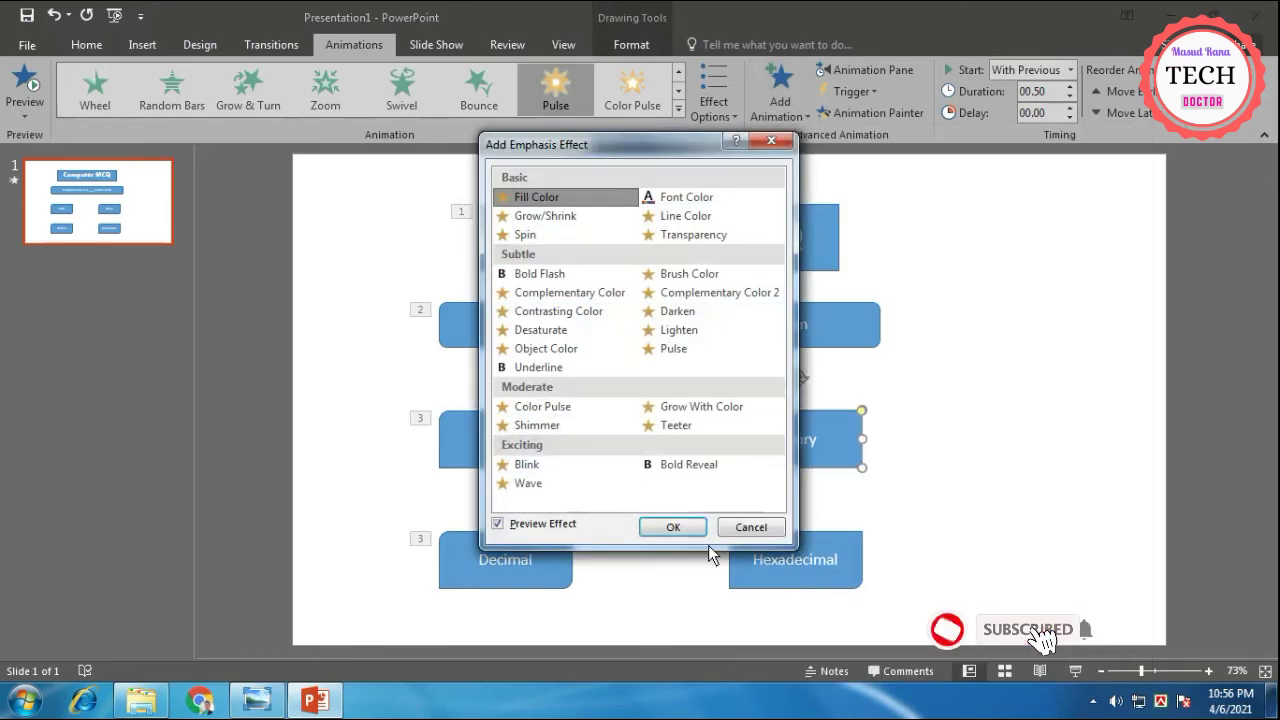
{"action": "left_click", "coordinate": [540, 330]}
{"action": "left_click", "coordinate": [677, 311]}
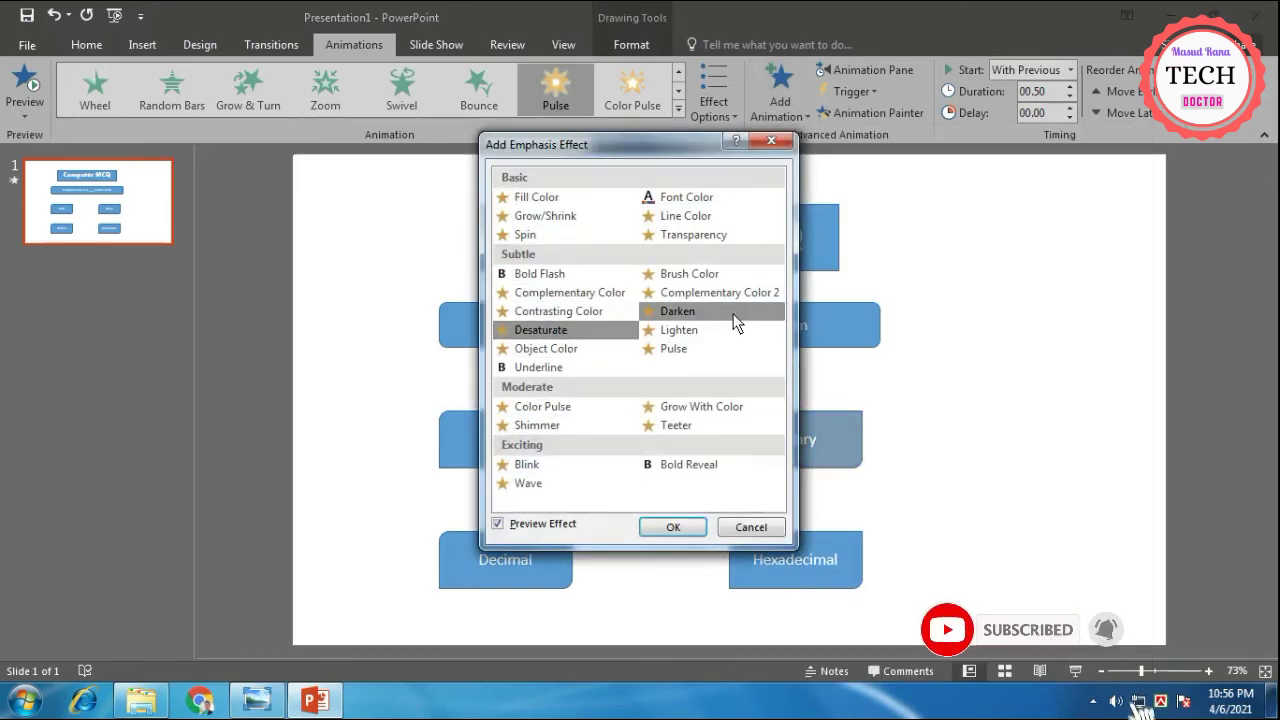
{"action": "left_click", "coordinate": [672, 332]}
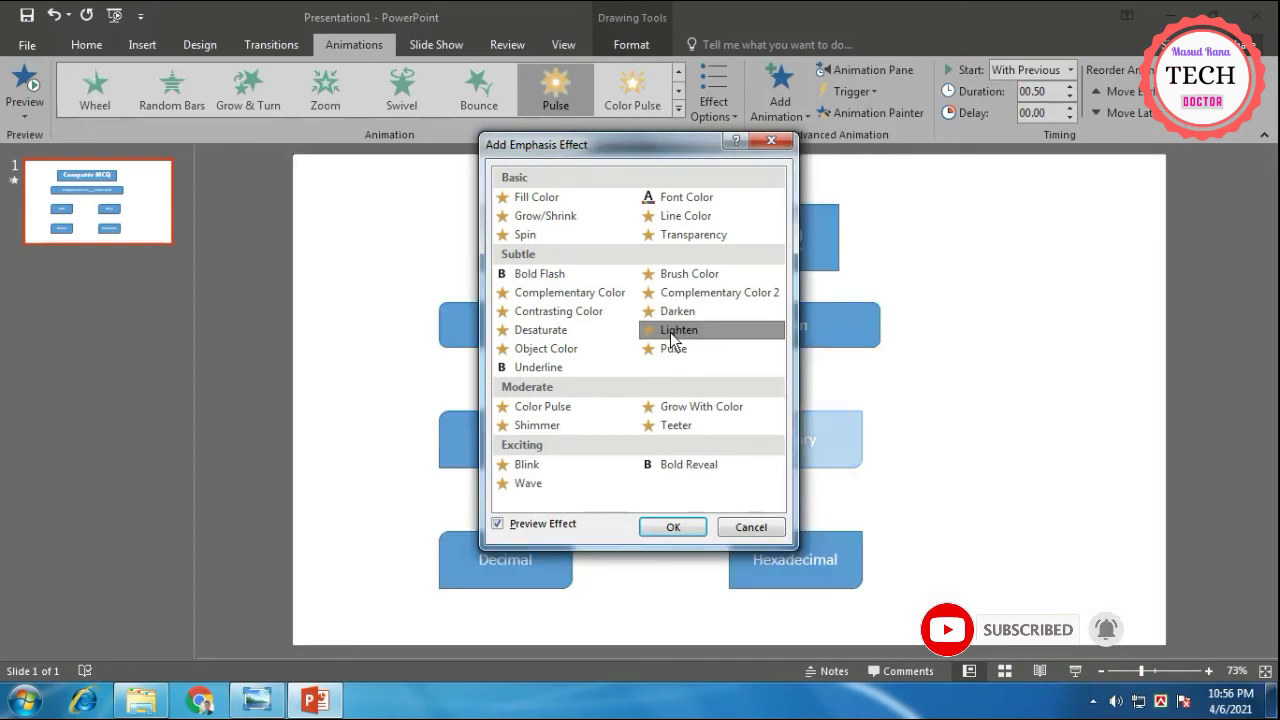
{"action": "left_click", "coordinate": [604, 296]}
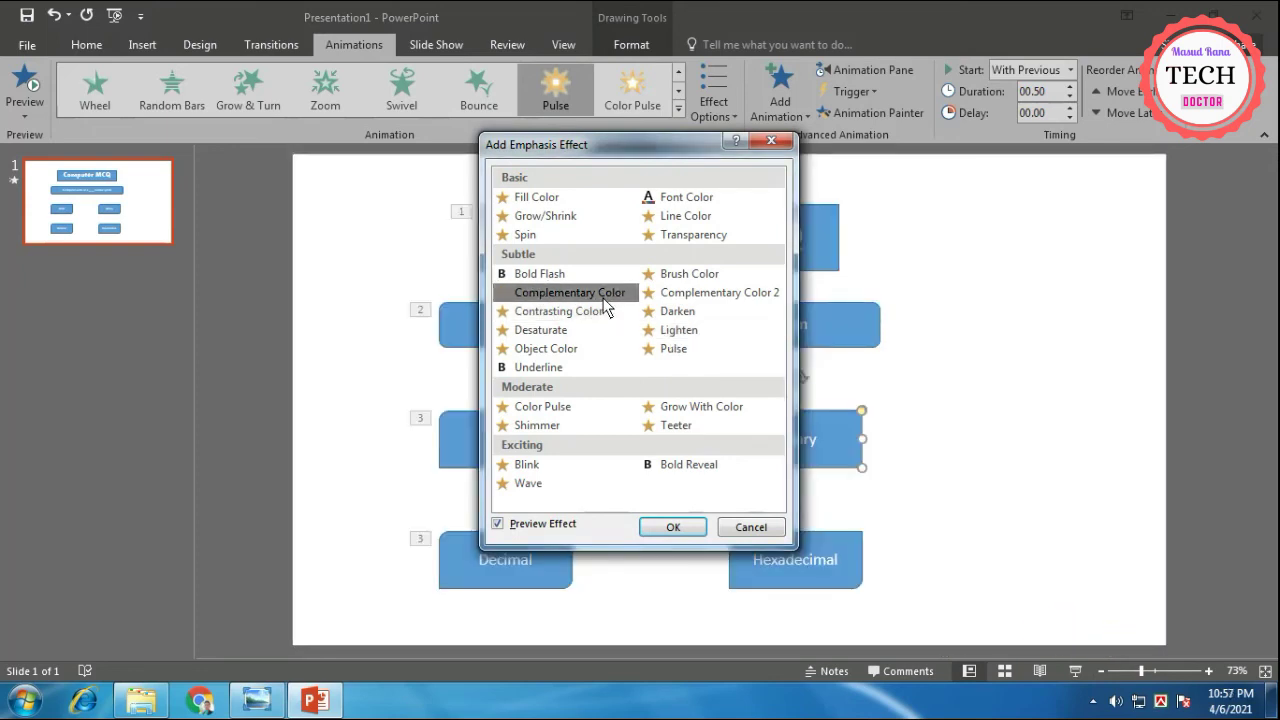
{"action": "left_click", "coordinate": [673, 527]}
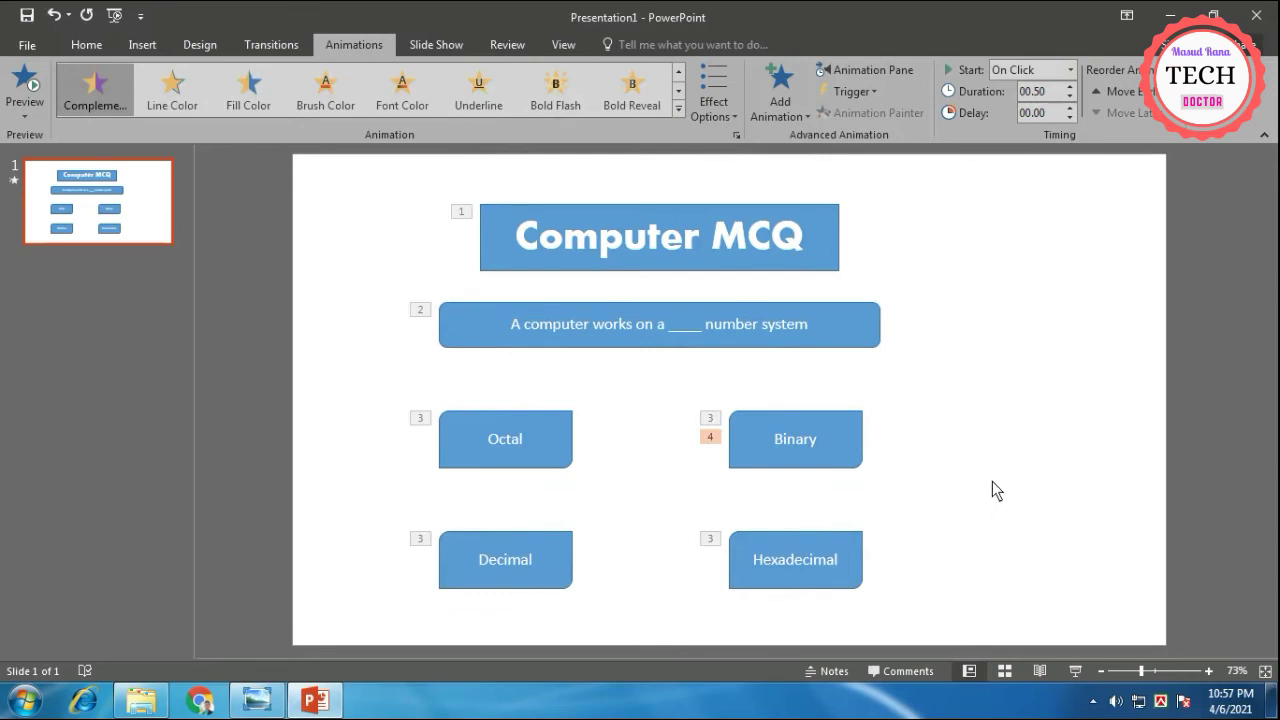
{"action": "left_click", "coordinate": [1073, 672]}
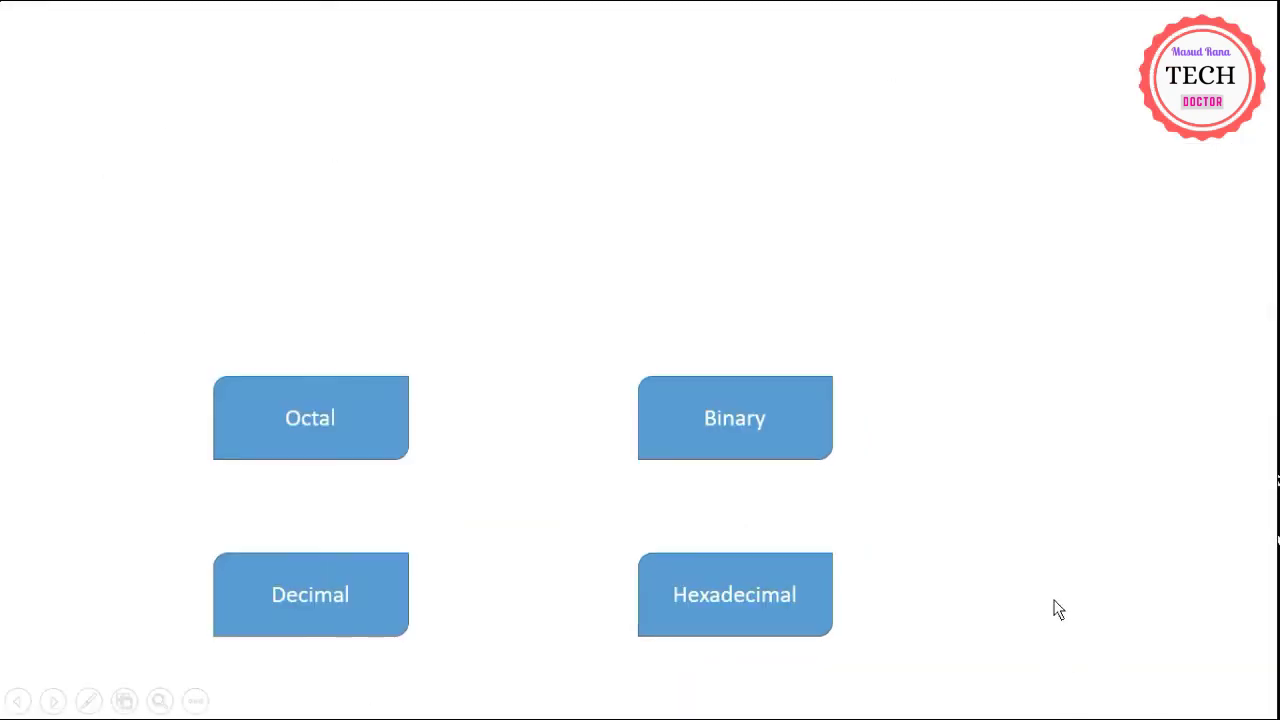
{"action": "right_click", "coordinate": [1020, 548]}
{"action": "left_click", "coordinate": [1081, 535]}
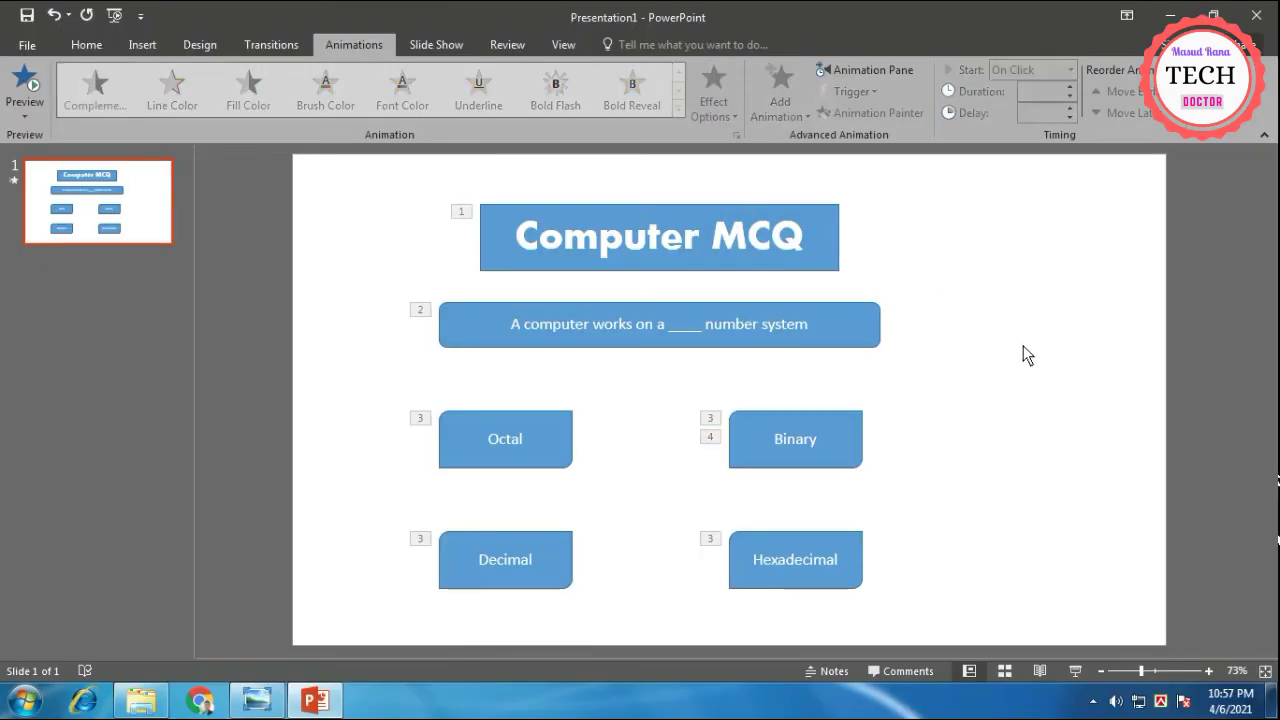
Set the slide background to a picture or texture fill and apply it to all slides.
{"action": "right_click", "coordinate": [993, 269]}
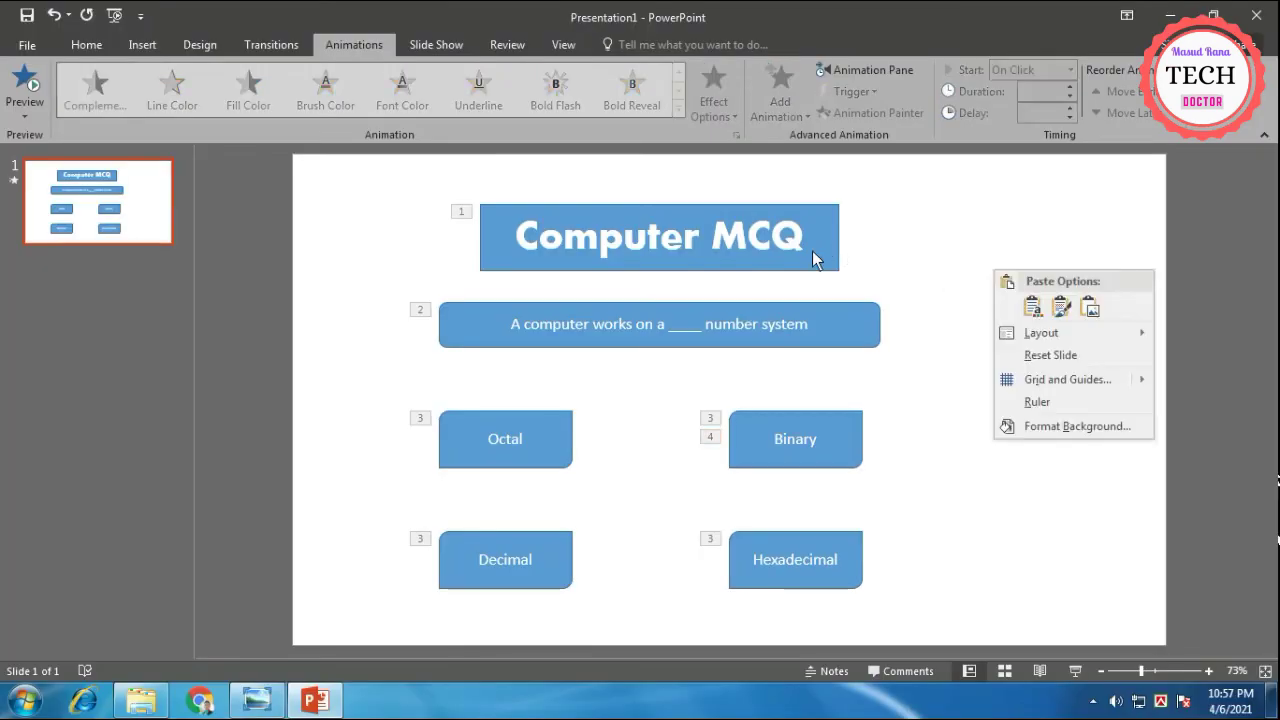
{"action": "left_click", "coordinate": [1063, 427]}
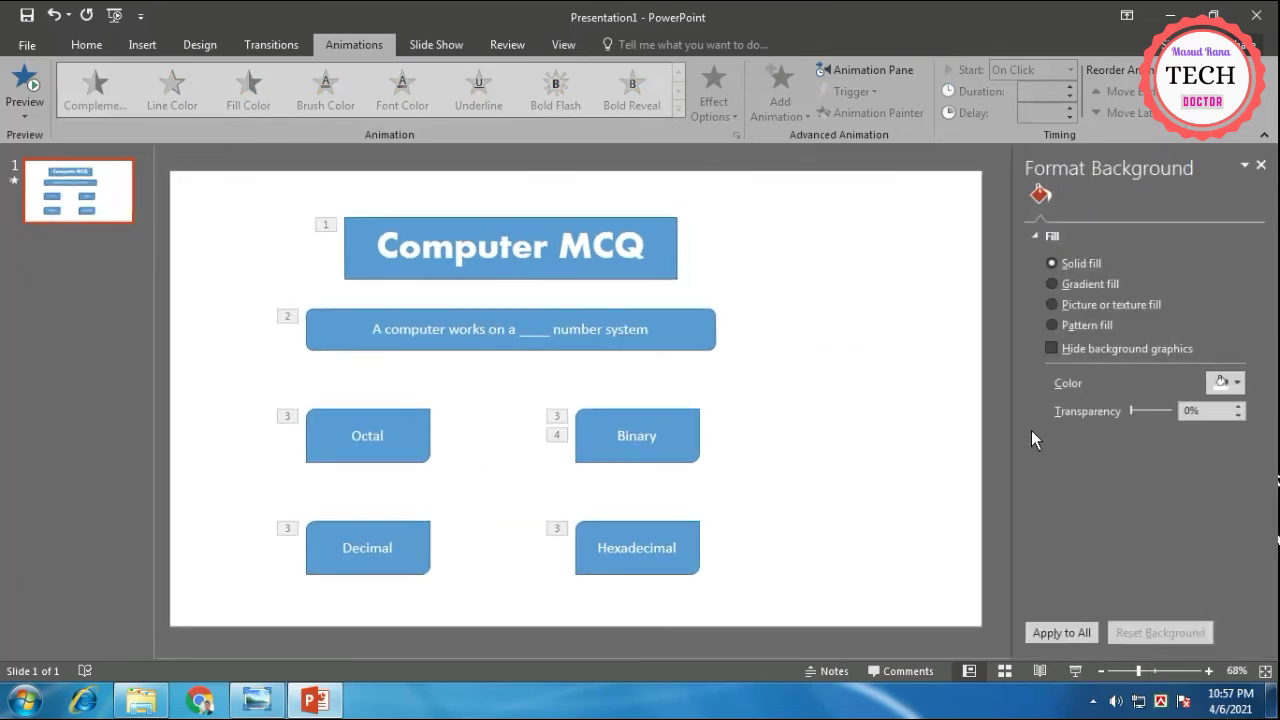
{"action": "left_click", "coordinate": [1075, 287]}
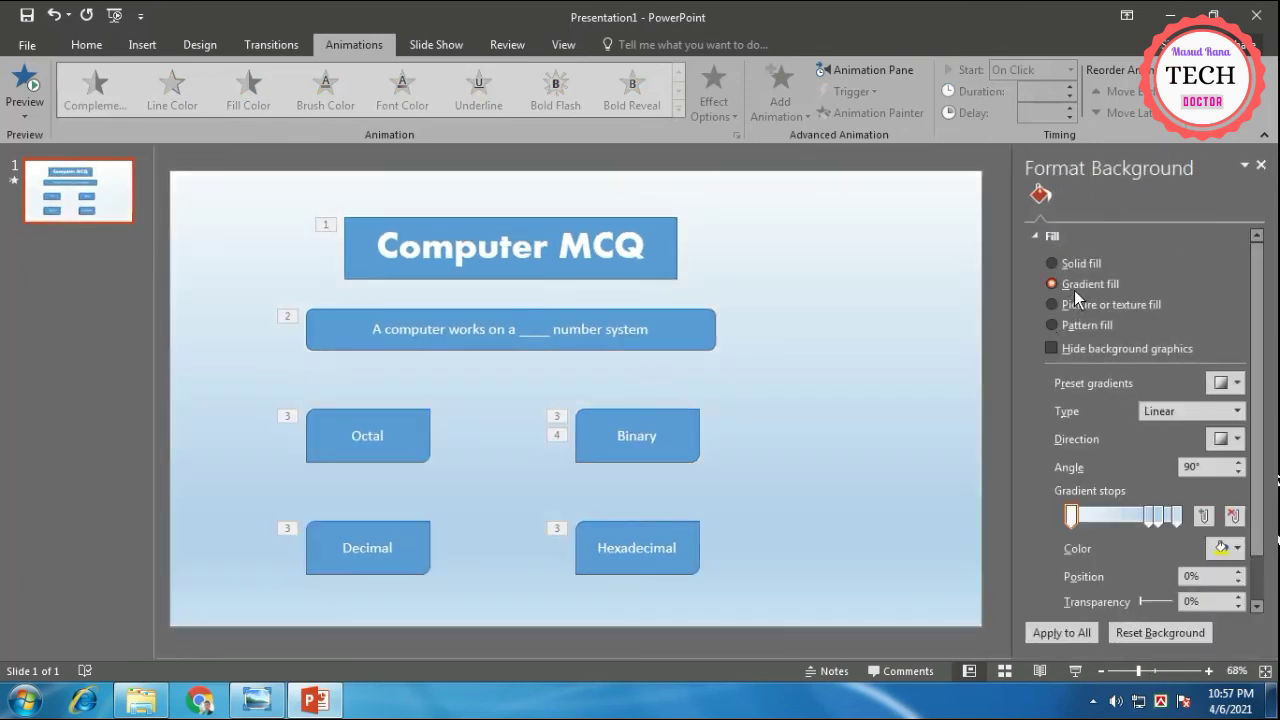
{"action": "left_click", "coordinate": [1080, 307]}
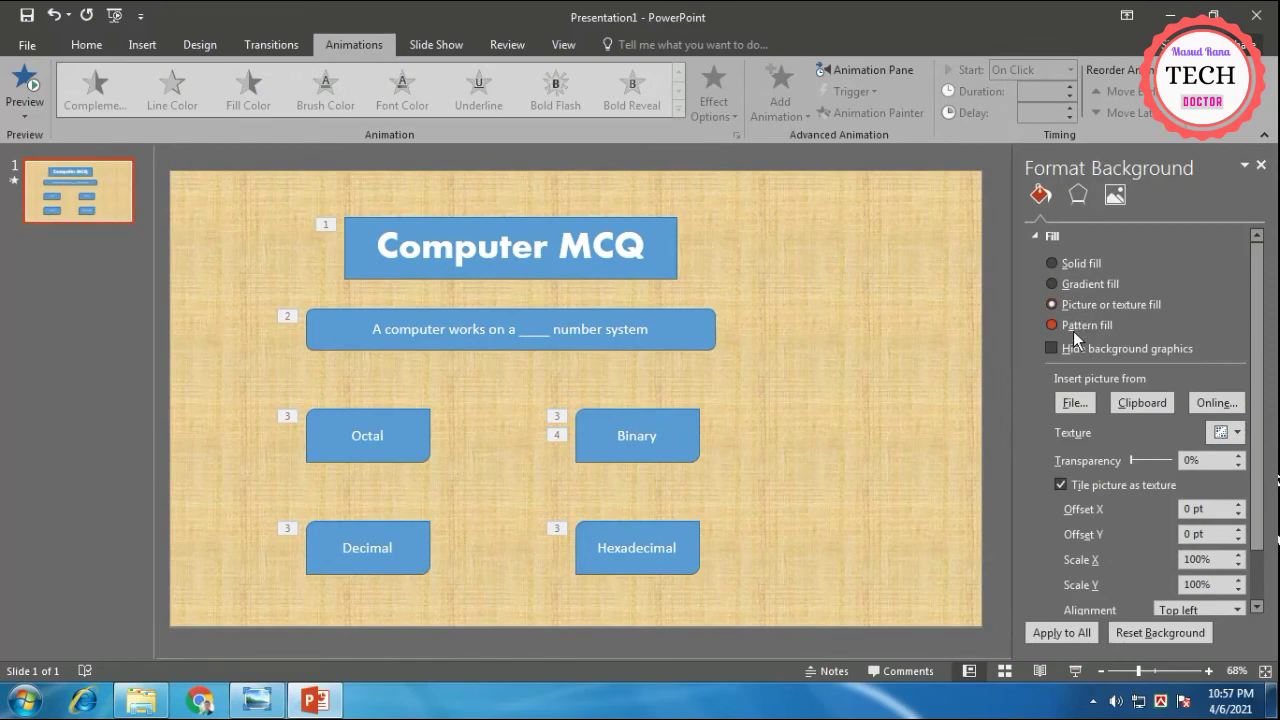
{"action": "left_click", "coordinate": [1073, 328]}
{"action": "left_click", "coordinate": [1097, 304]}
{"action": "left_click", "coordinate": [1050, 633]}
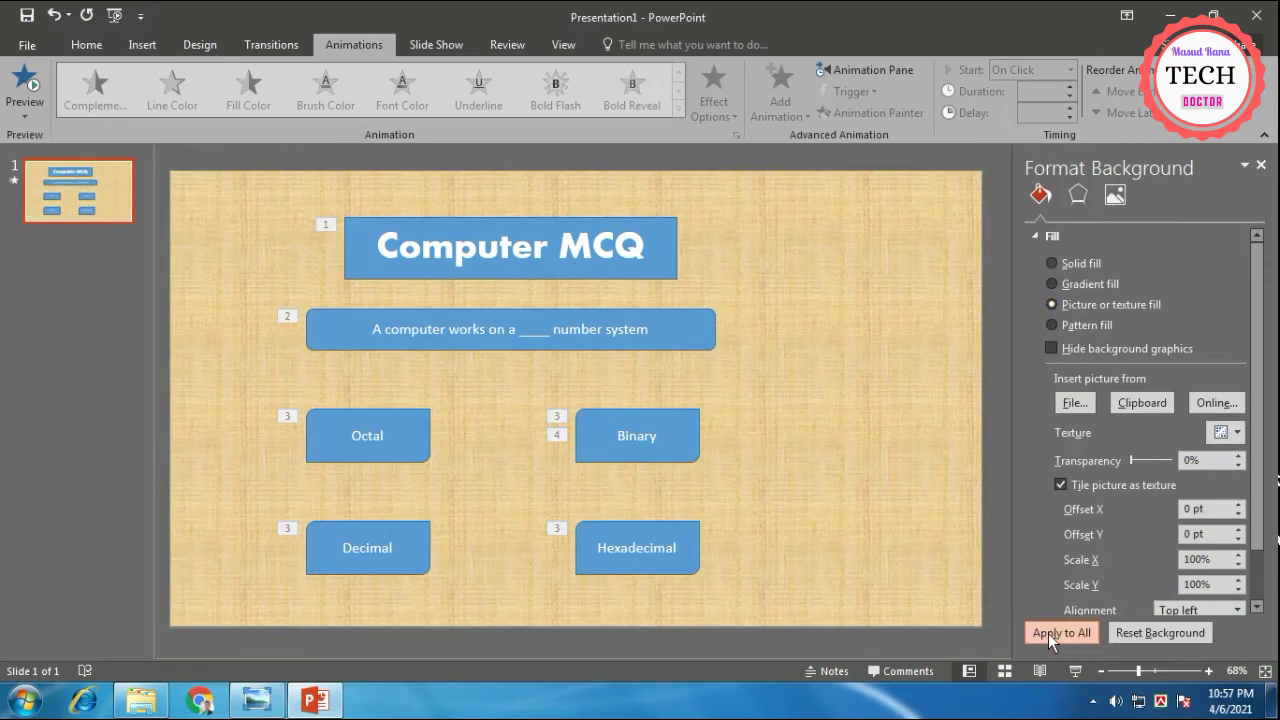
{"action": "left_click", "coordinate": [1261, 165]}
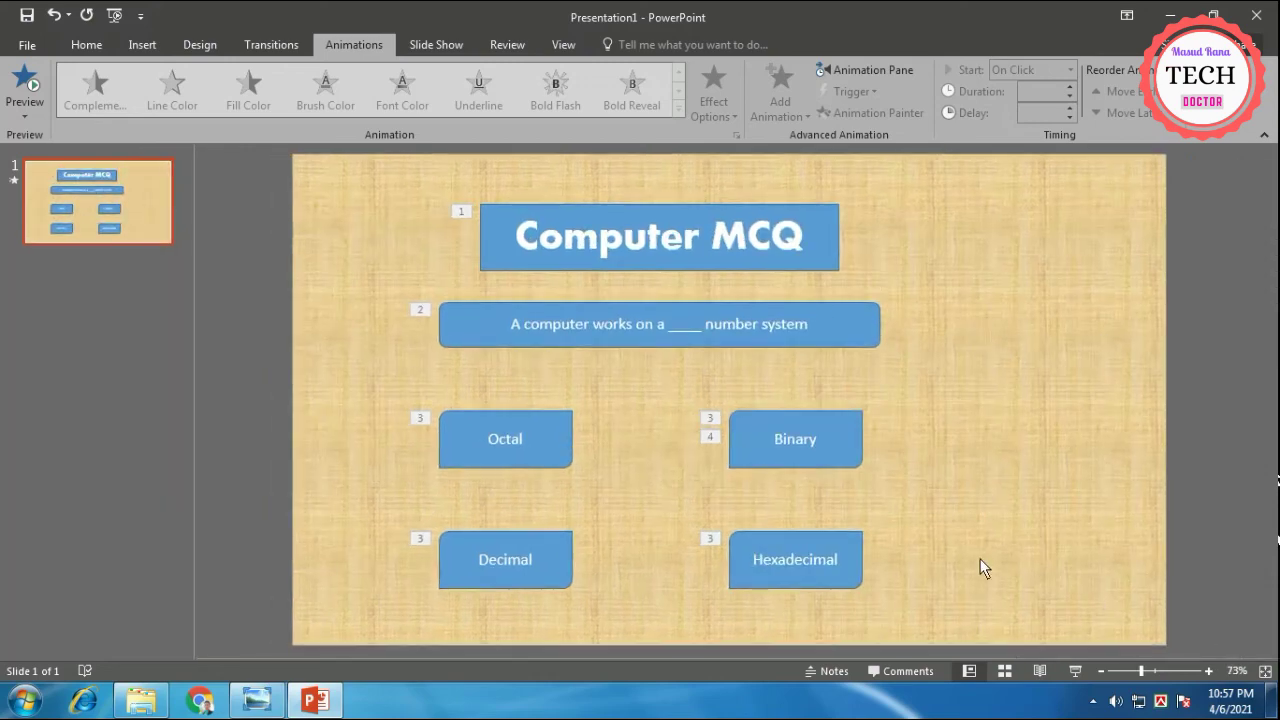
{"action": "left_click", "coordinate": [833, 242]}
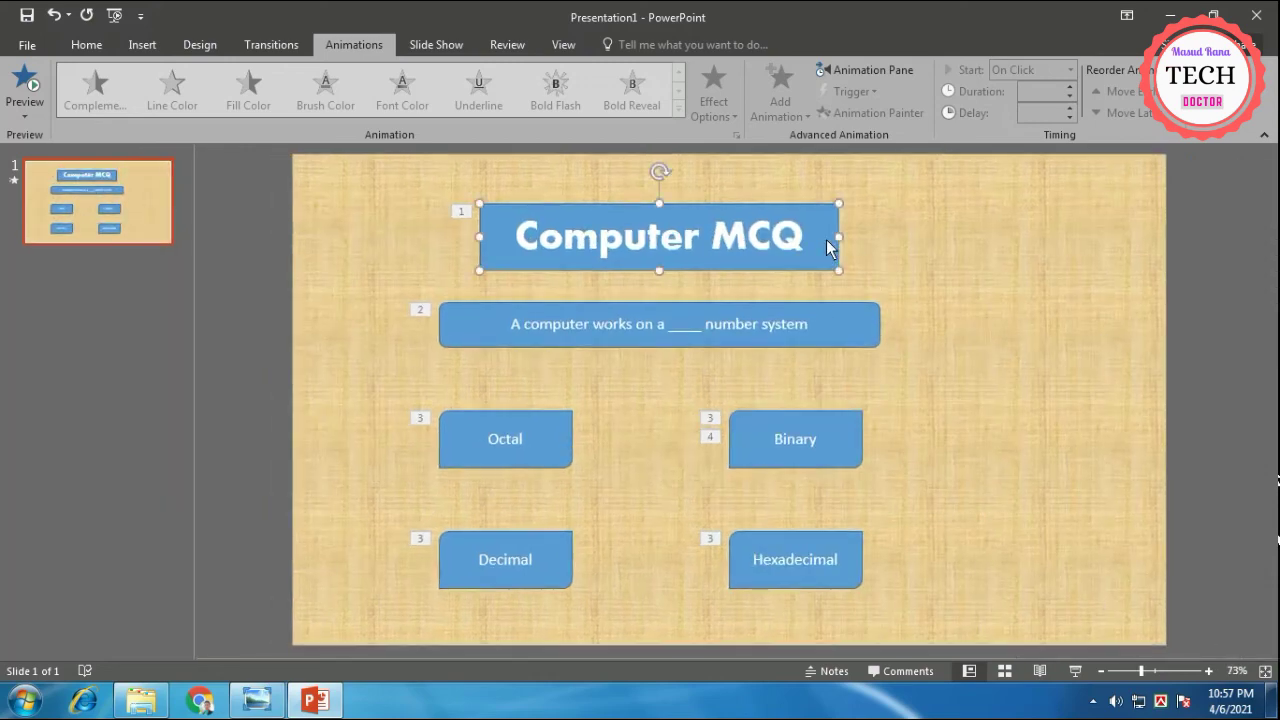
{"action": "left_click", "coordinate": [1075, 671]}
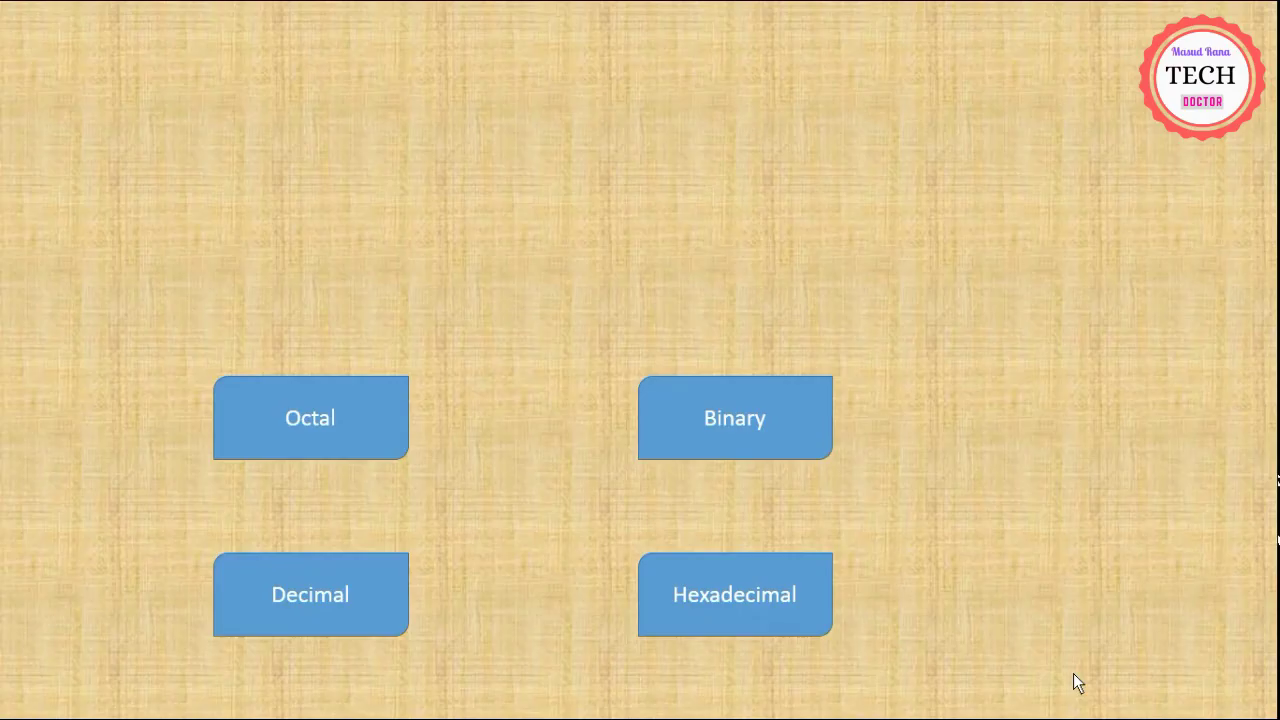
{"action": "left_click", "coordinate": [694, 158]}
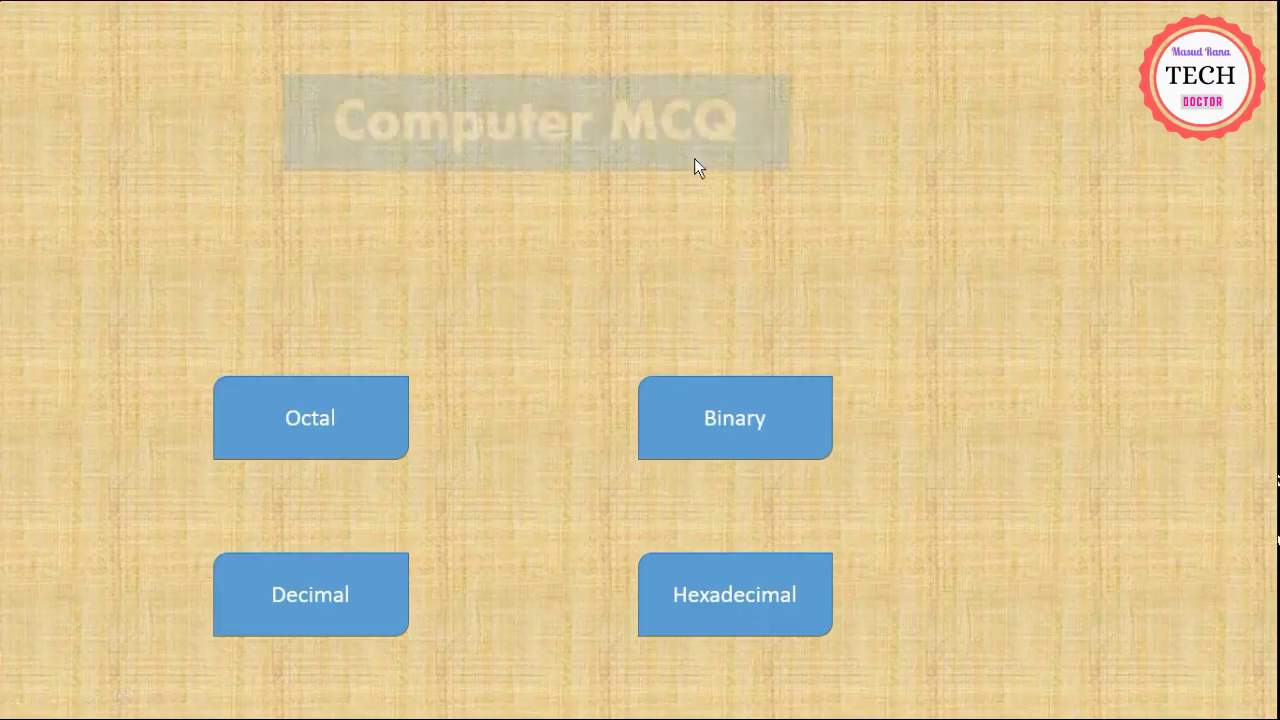
{"action": "left_click", "coordinate": [905, 232]}
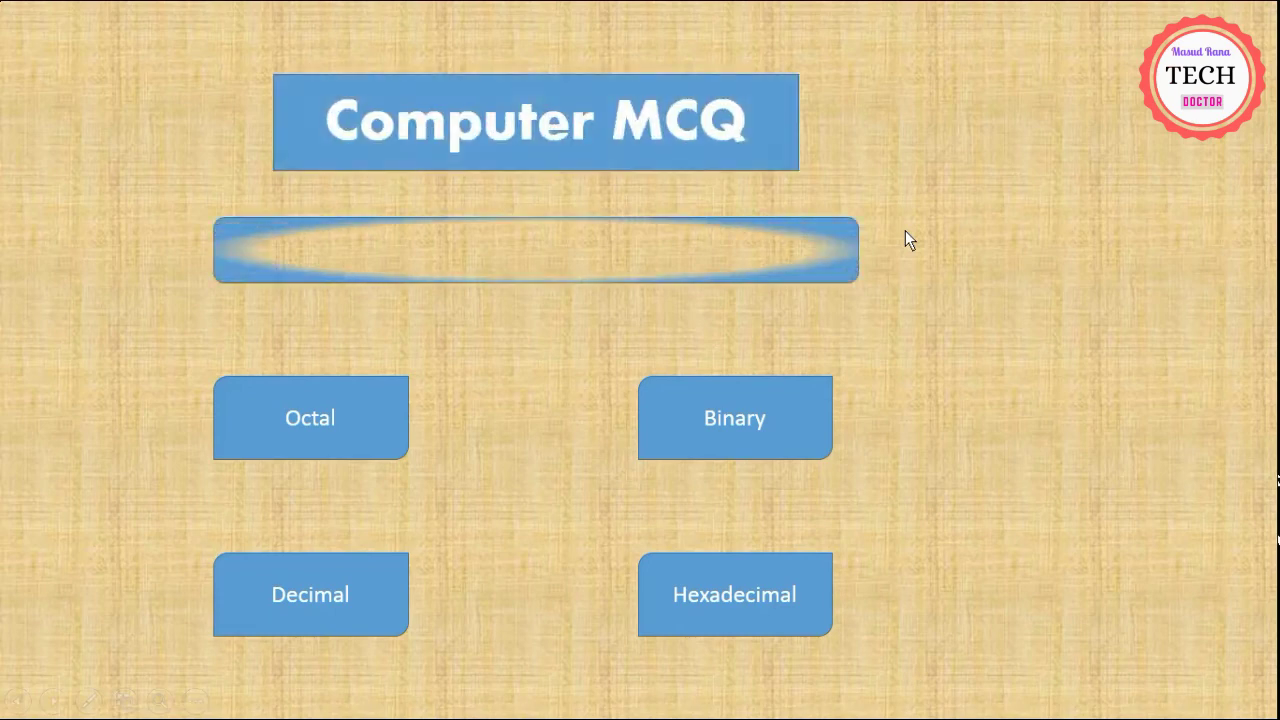
{"action": "left_click", "coordinate": [905, 232]}
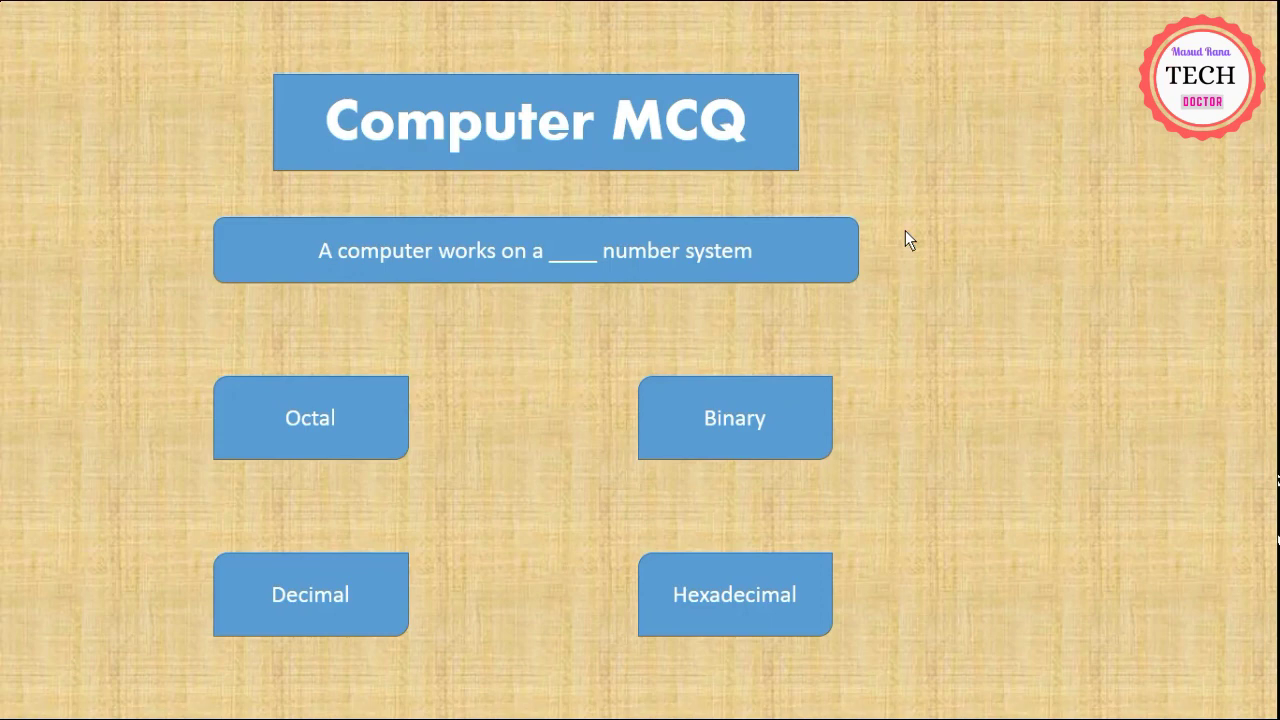
{"action": "left_click", "coordinate": [905, 232]}
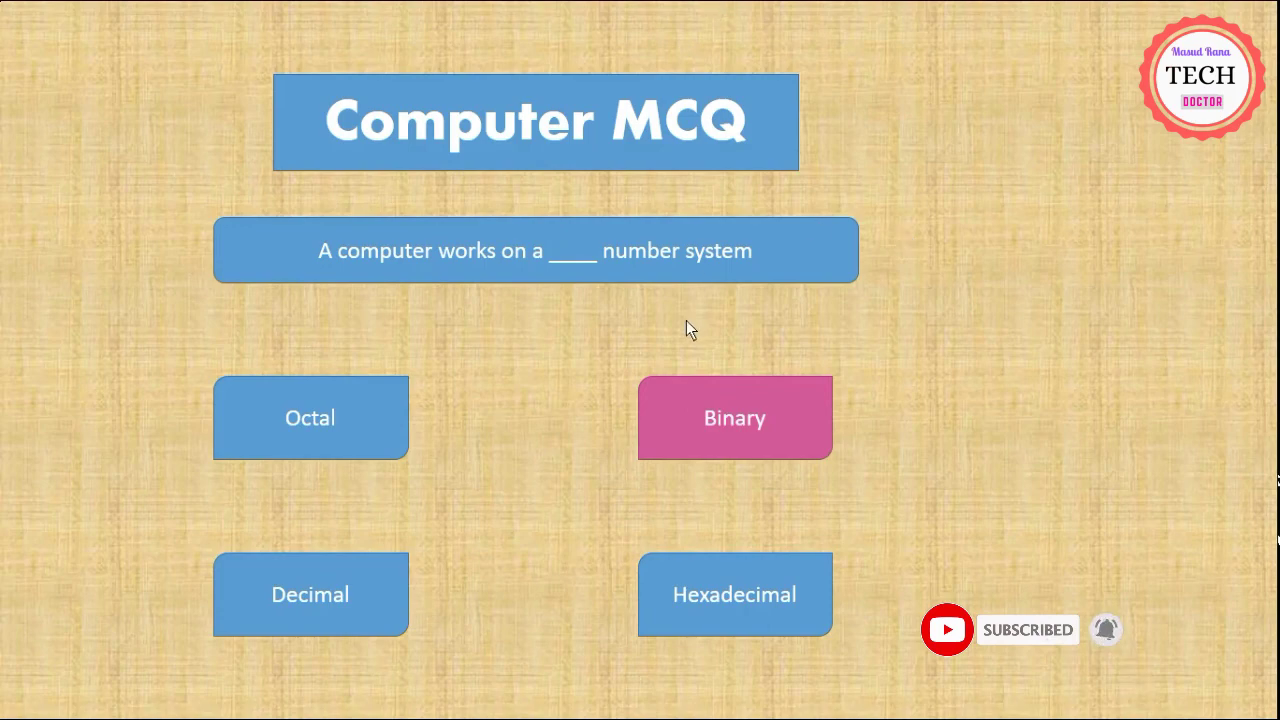
{"action": "key", "text": "Escape"}
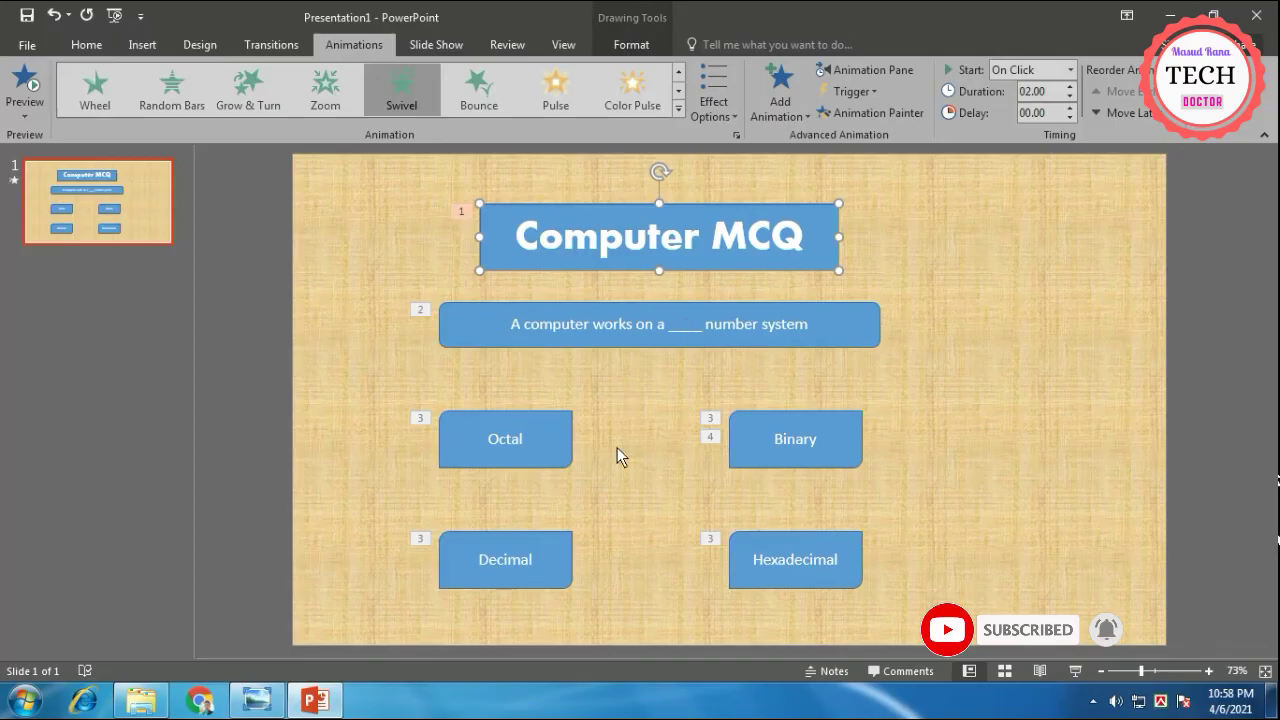